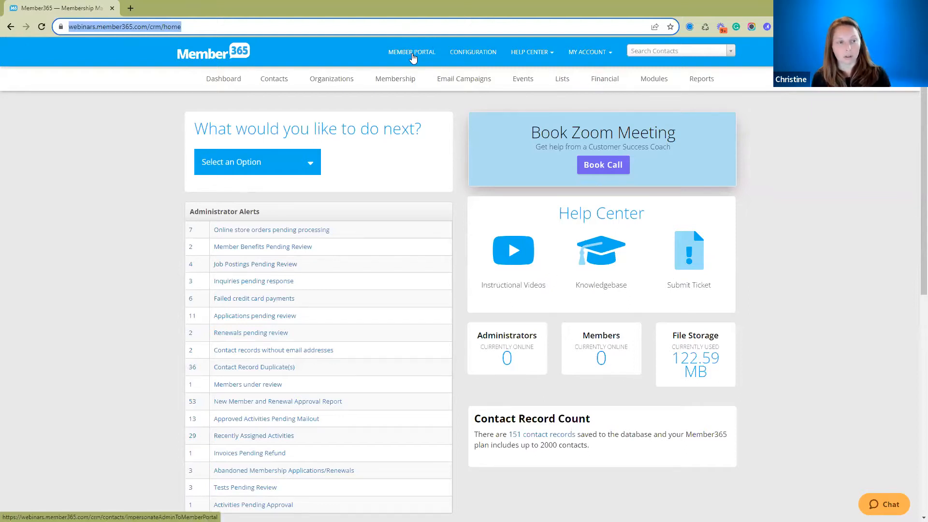
Open the member portal from the CRM and display its list of workspaces.
click(413, 53)
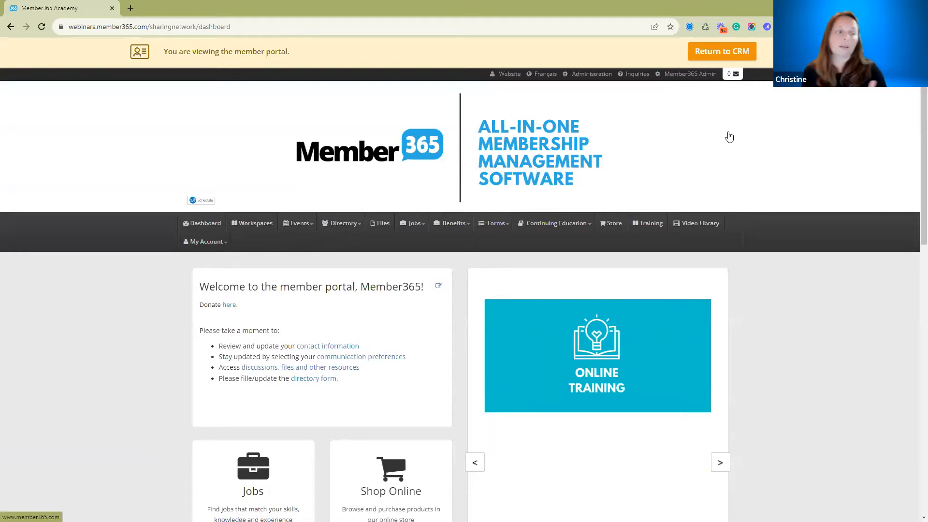
click(259, 229)
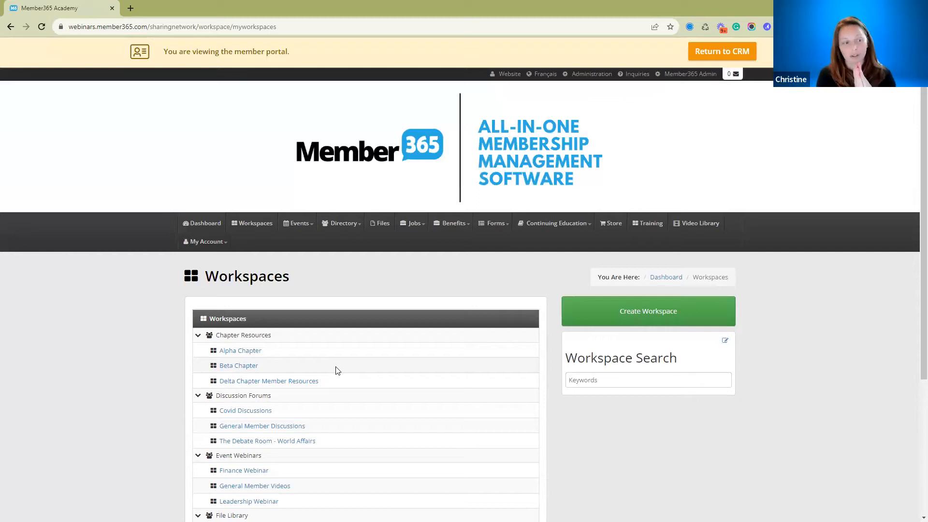
scroll(324, 347, down, 3)
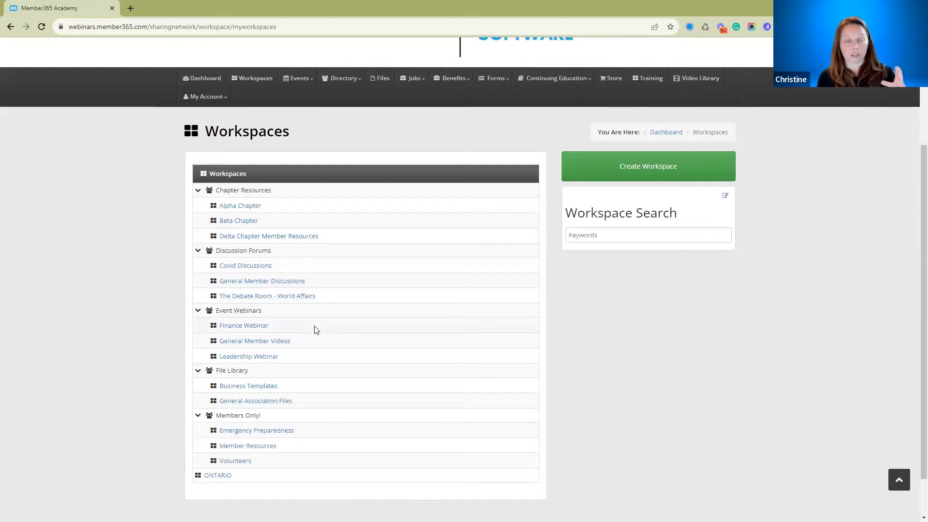
Open the Finance Webinar workspace and examine its description, embedded video, recent files and discussions.
click(234, 331)
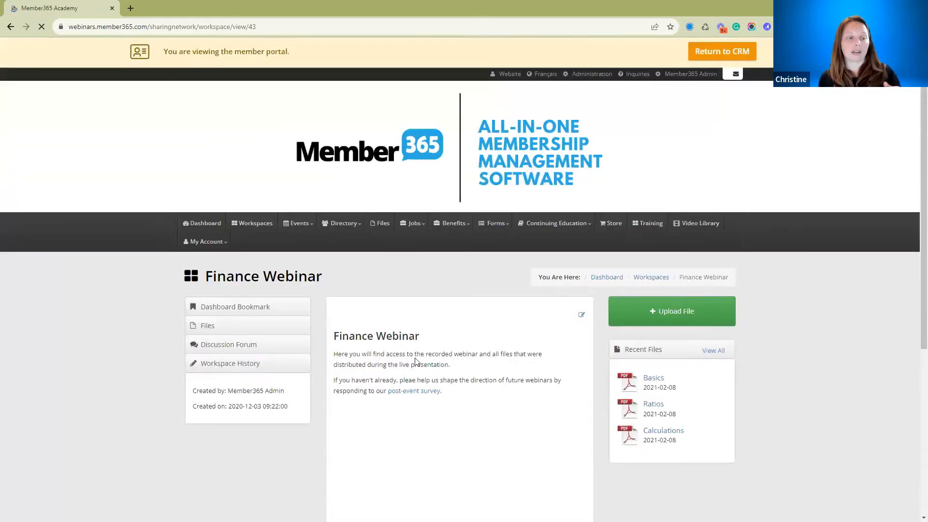
scroll(485, 354, down, 3)
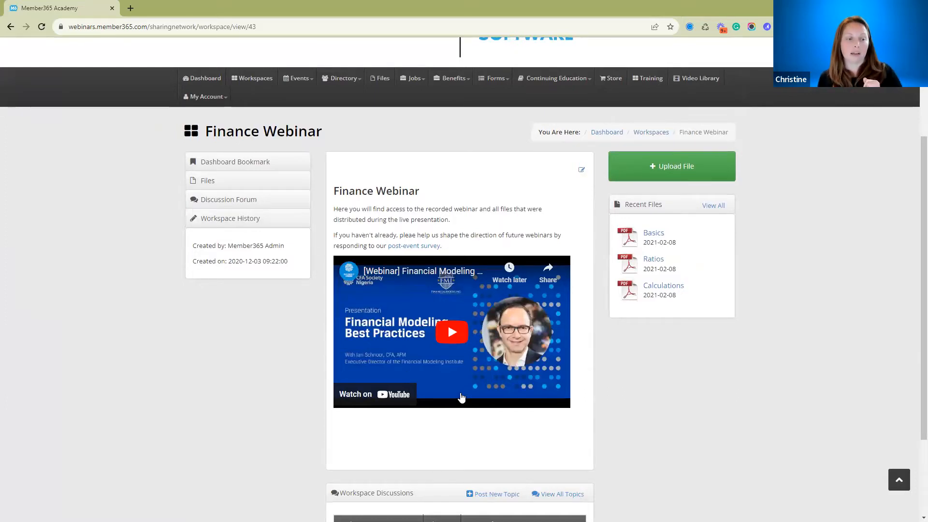
scroll(461, 397, down, 2)
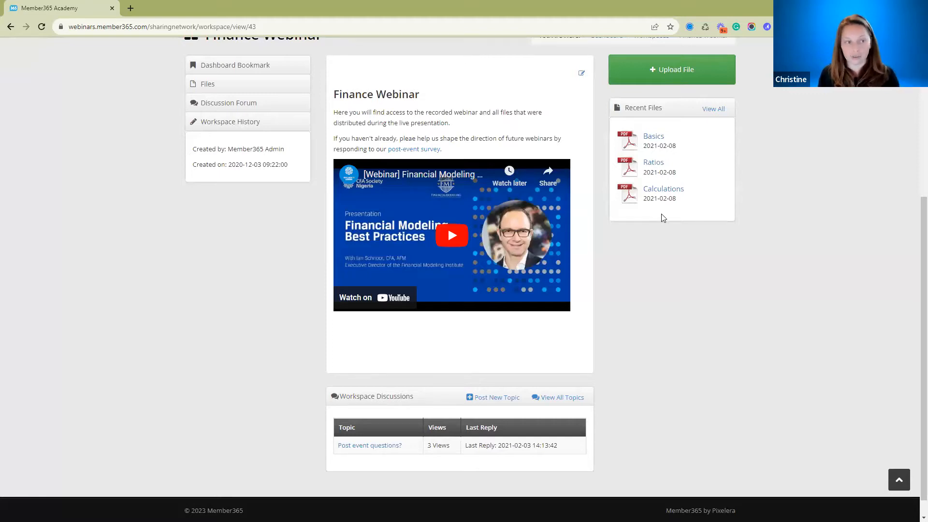
scroll(476, 213, up, 1)
scroll(476, 213, up, 3)
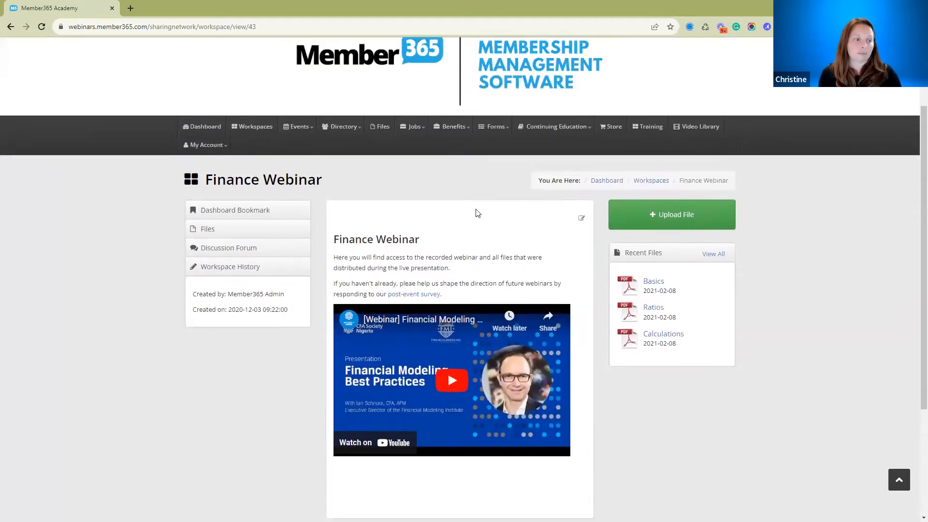
Return to the workspaces list and look through its categories and workspaces.
click(248, 134)
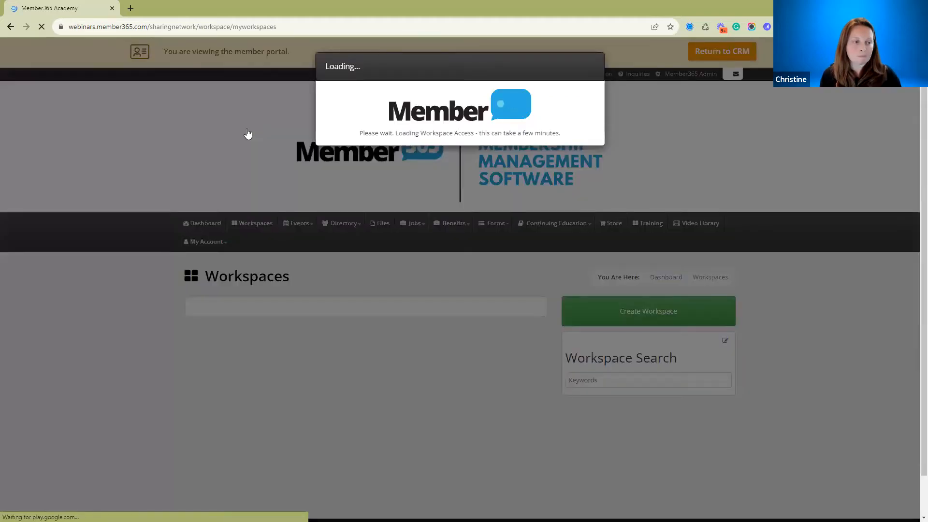
scroll(348, 158, down, 4)
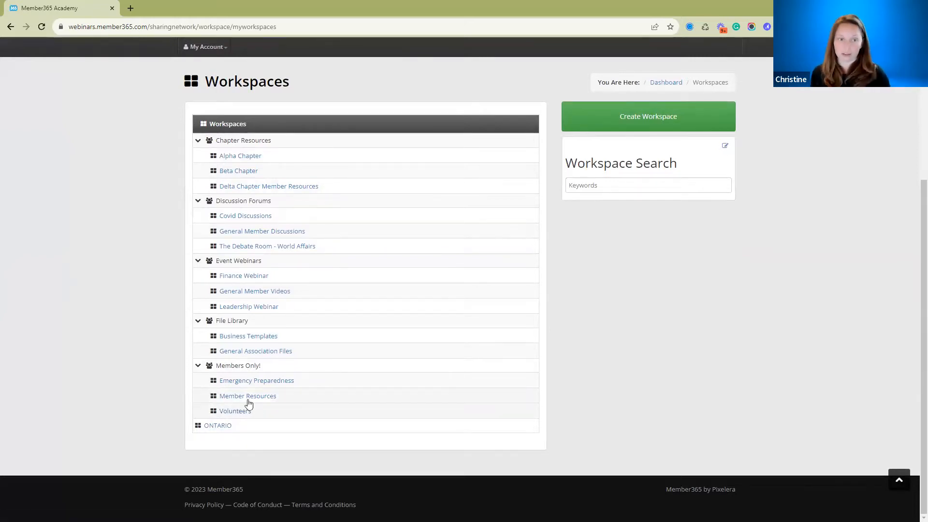
scroll(540, 244, up, 4)
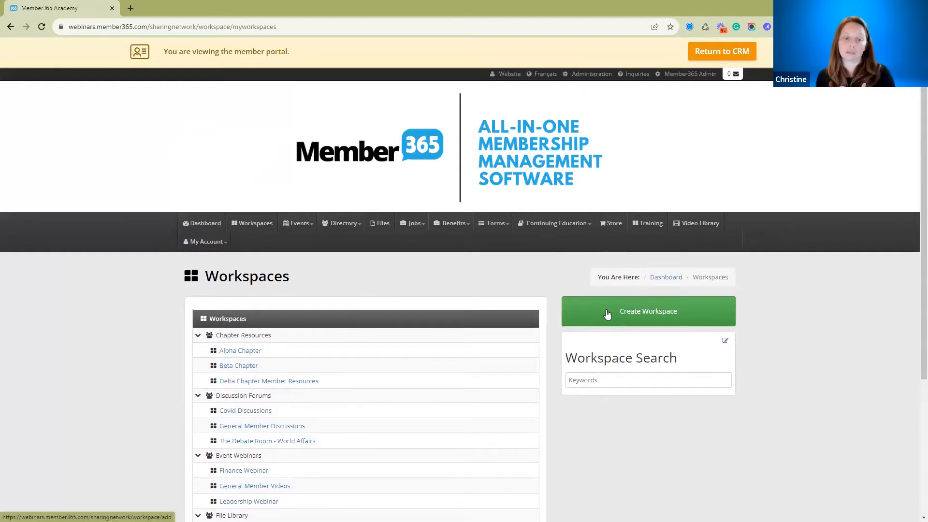
Open the portal's administration page and examine the configuration options and the status of each workspace.
click(586, 79)
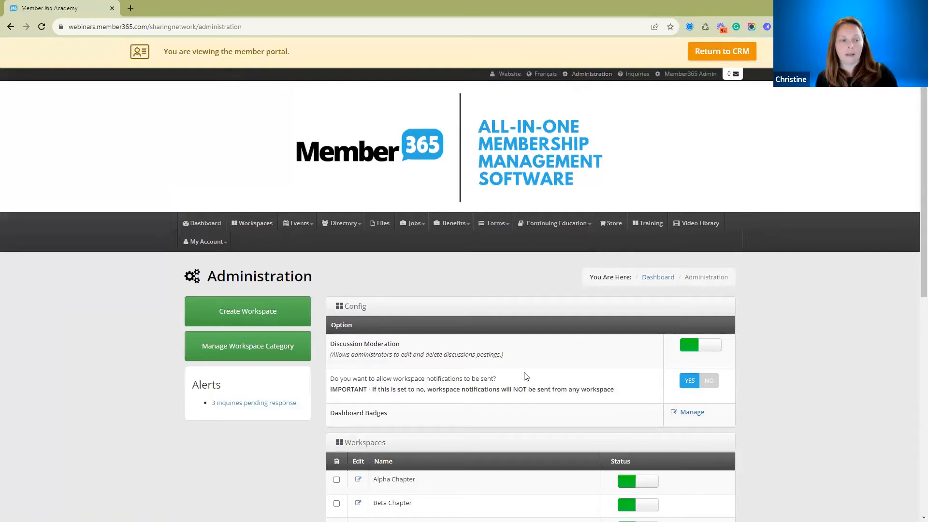
scroll(527, 377, down, 5)
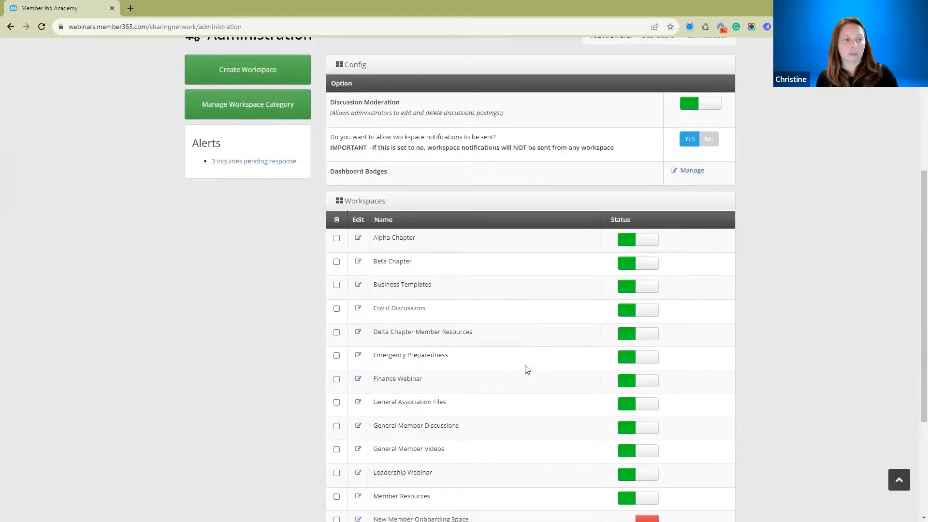
scroll(267, 80, up, 1)
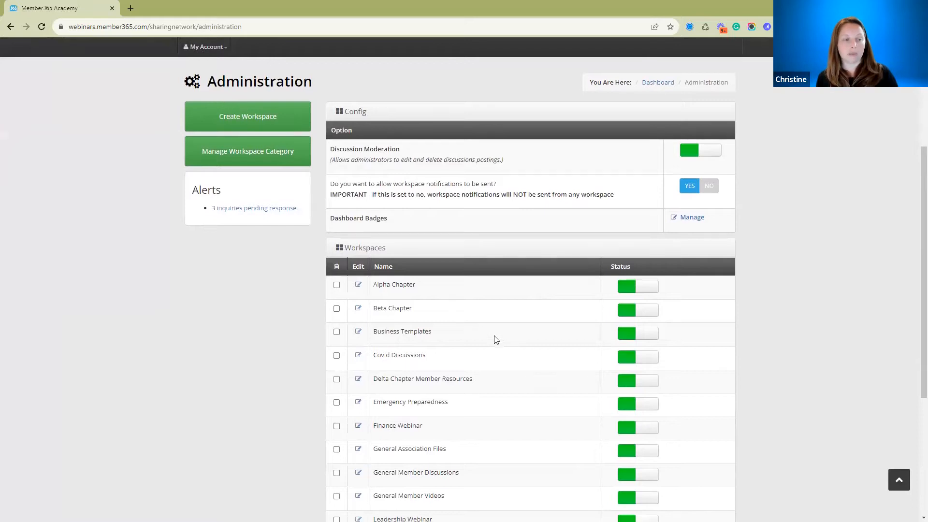
scroll(495, 338, down, 1)
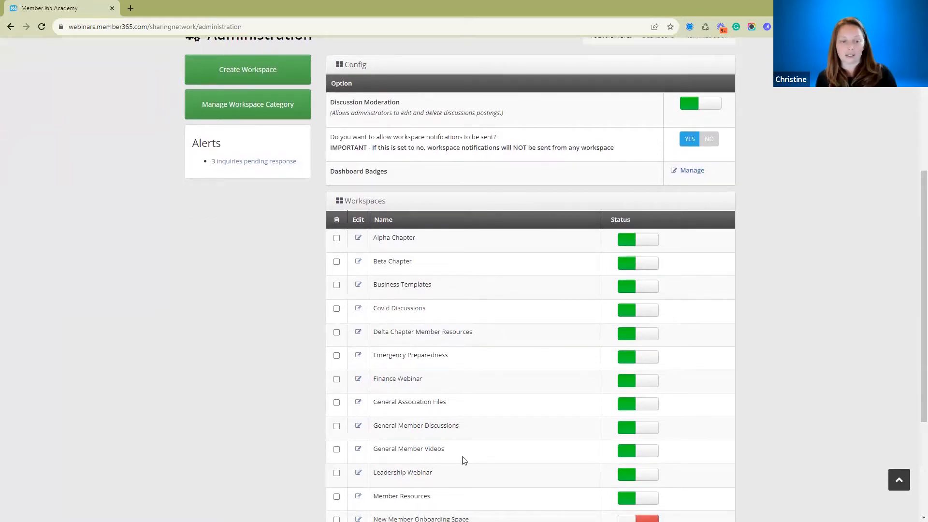
scroll(463, 459, down, 2)
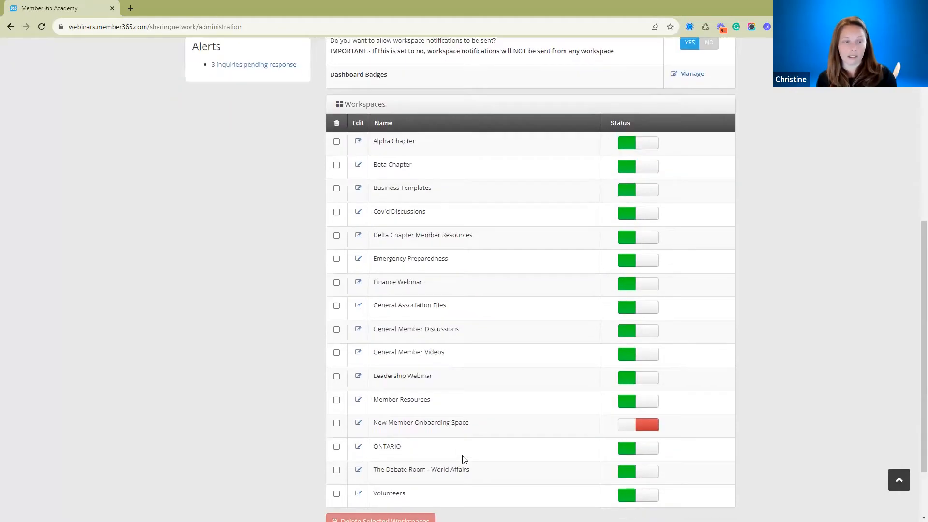
scroll(464, 460, up, 4)
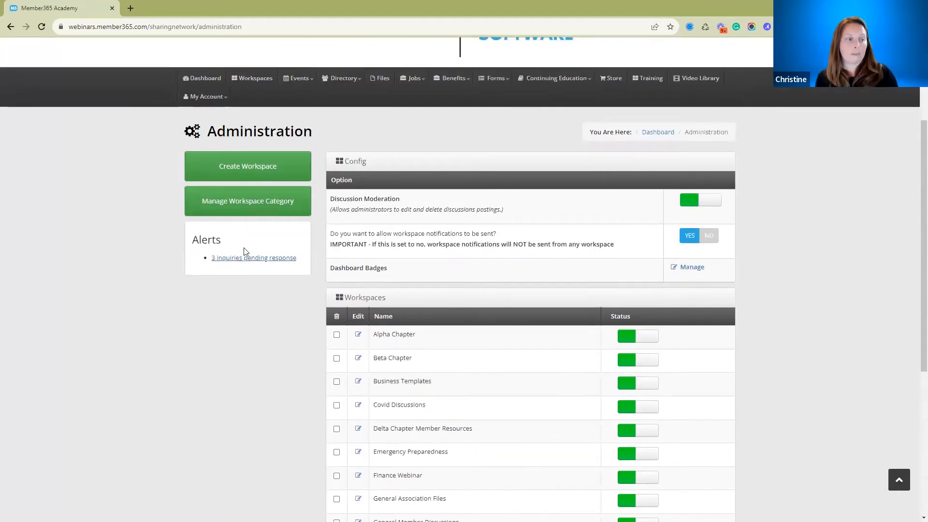
Open workspace category management, view the form for adding a sub-category to Chapter Resources, cancel it and review the category list.
click(245, 210)
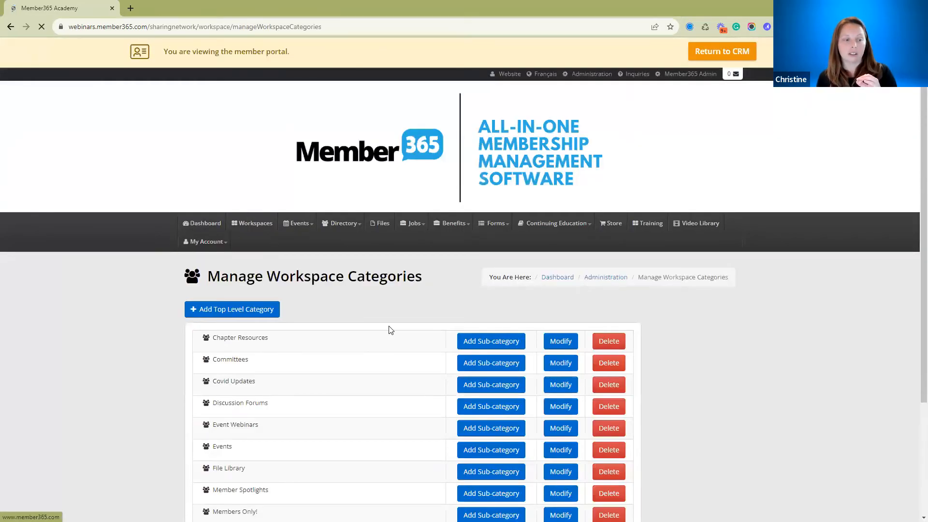
scroll(391, 328, down, 2)
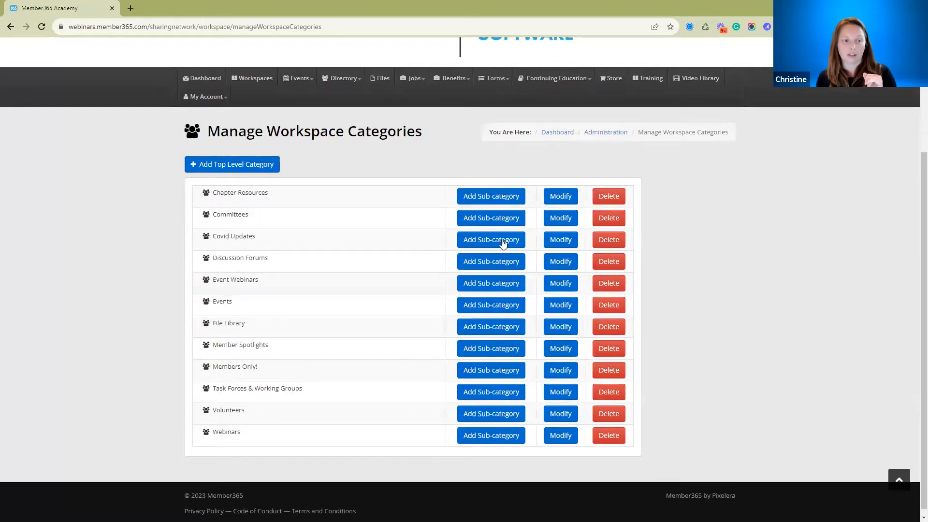
click(517, 197)
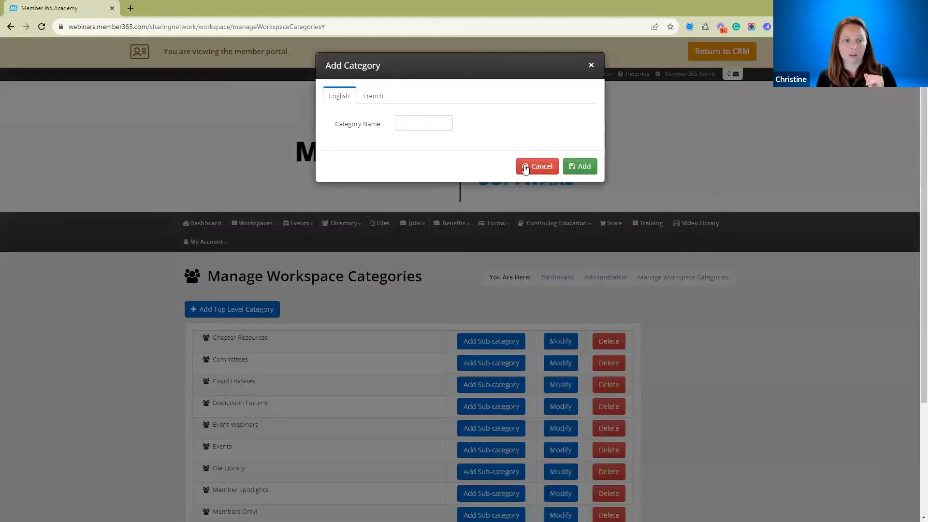
click(526, 169)
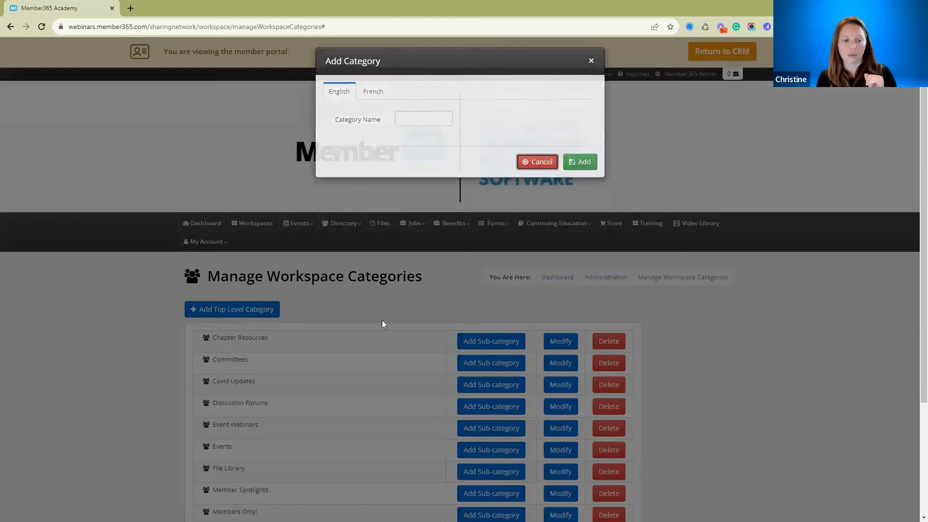
scroll(355, 407, down, 3)
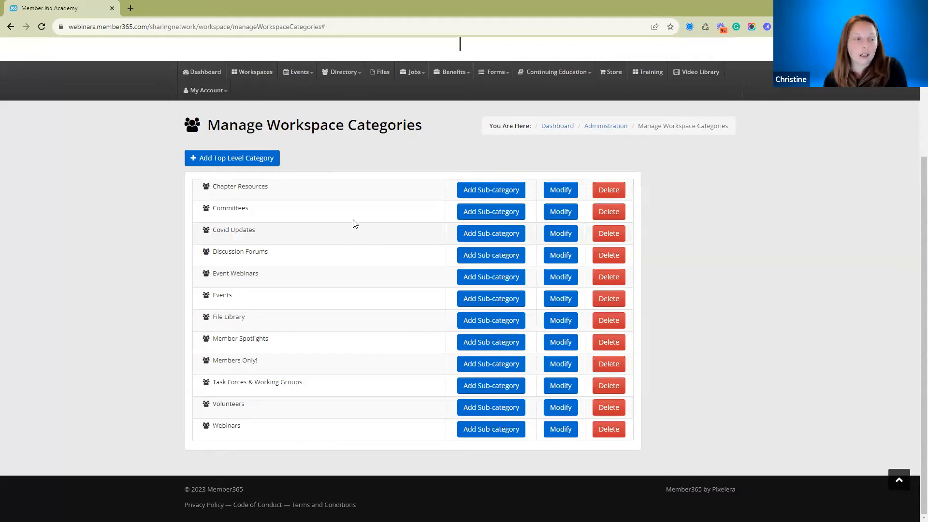
scroll(359, 310, up, 3)
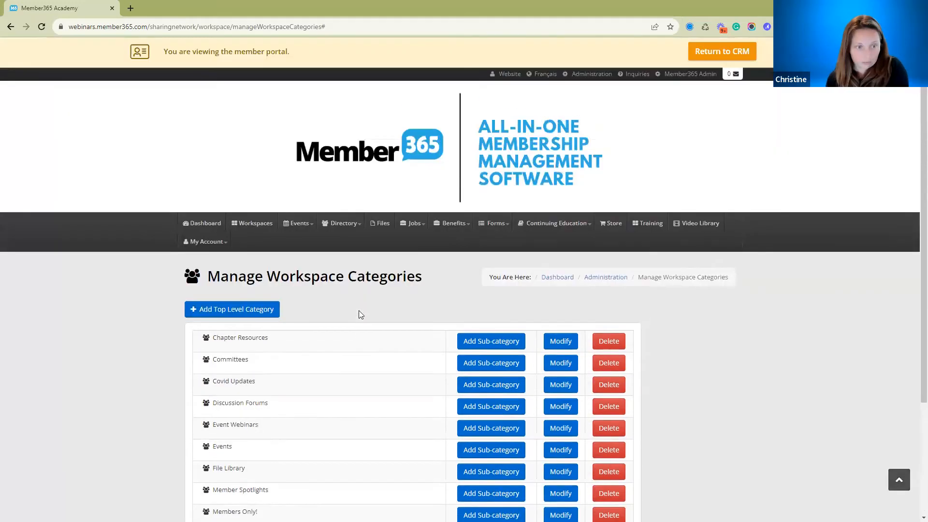
Return to the administration page and open the Finance Webinar workspace for editing.
click(586, 75)
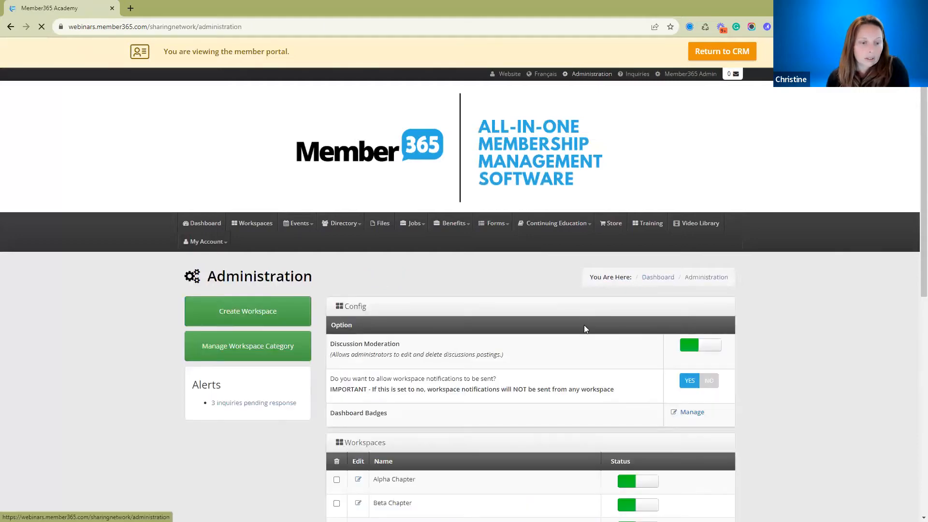
scroll(584, 325, down, 3)
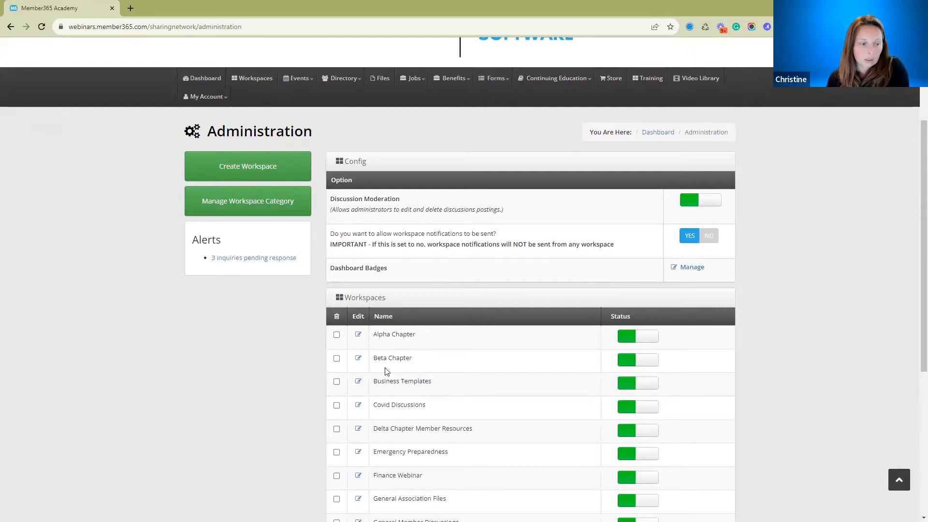
scroll(387, 372, down, 2)
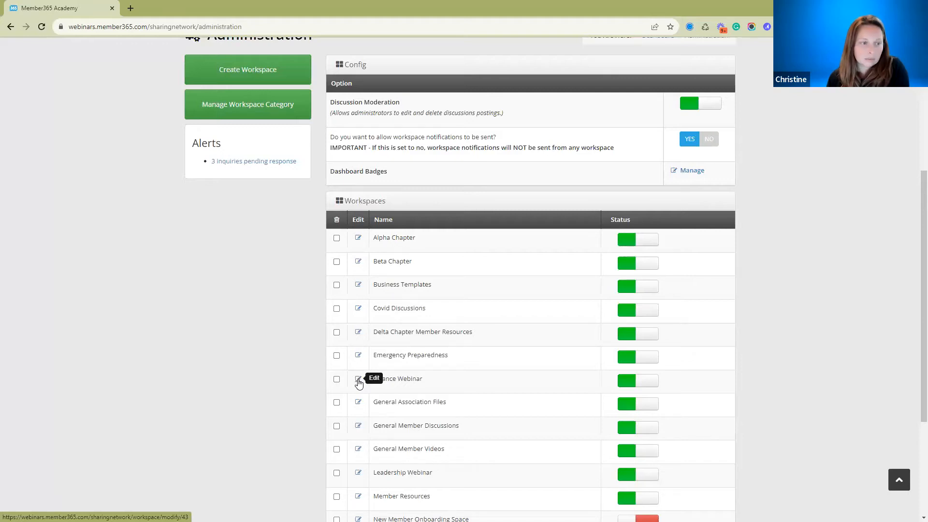
click(358, 381)
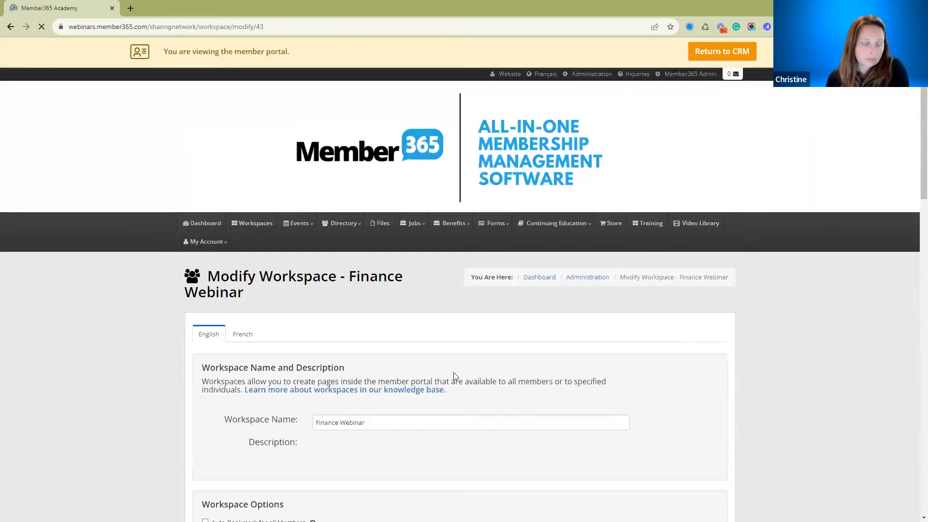
Examine the workspace's name, options and description content, including the embedded webinar video.
scroll(527, 371, down, 5)
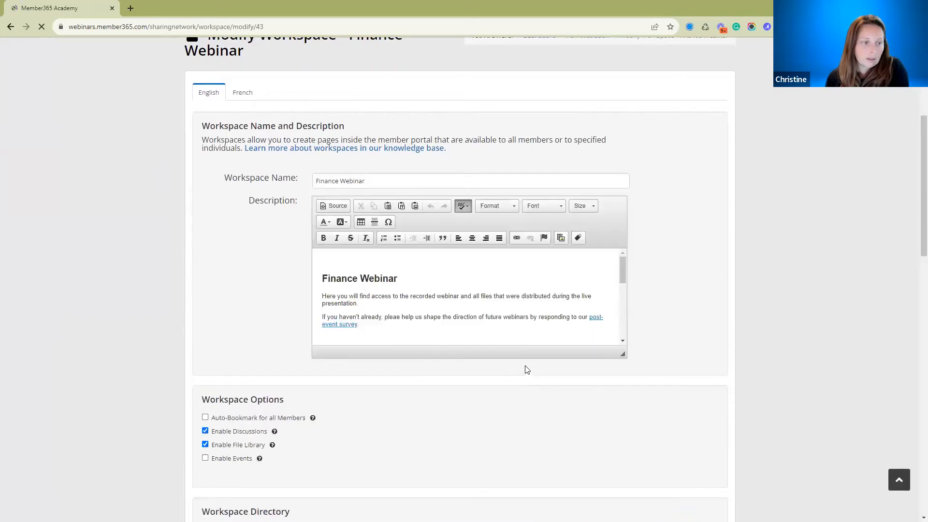
scroll(527, 370, up, 2)
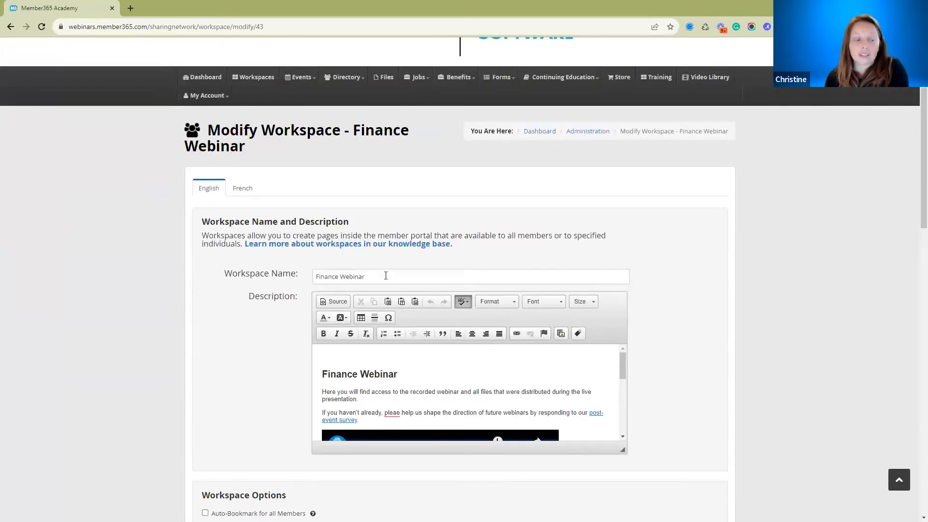
scroll(508, 396, down, 3)
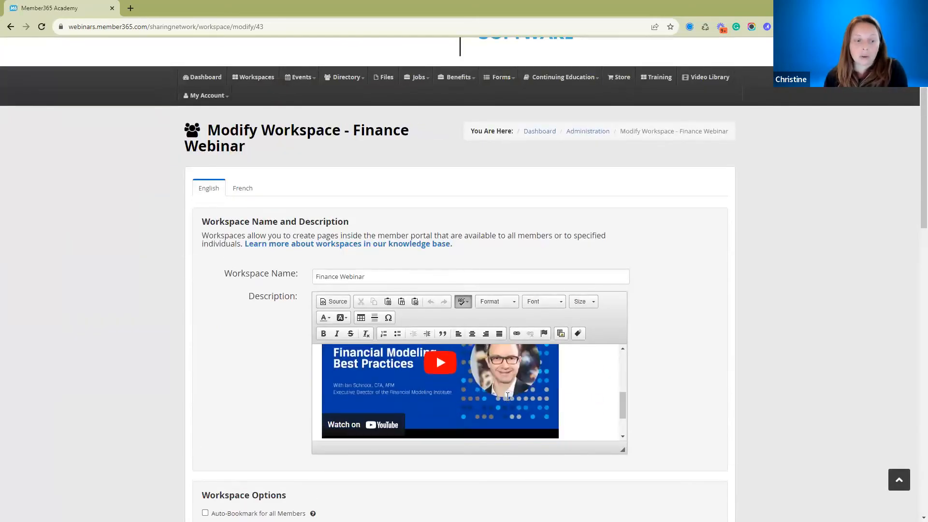
scroll(507, 396, up, 3)
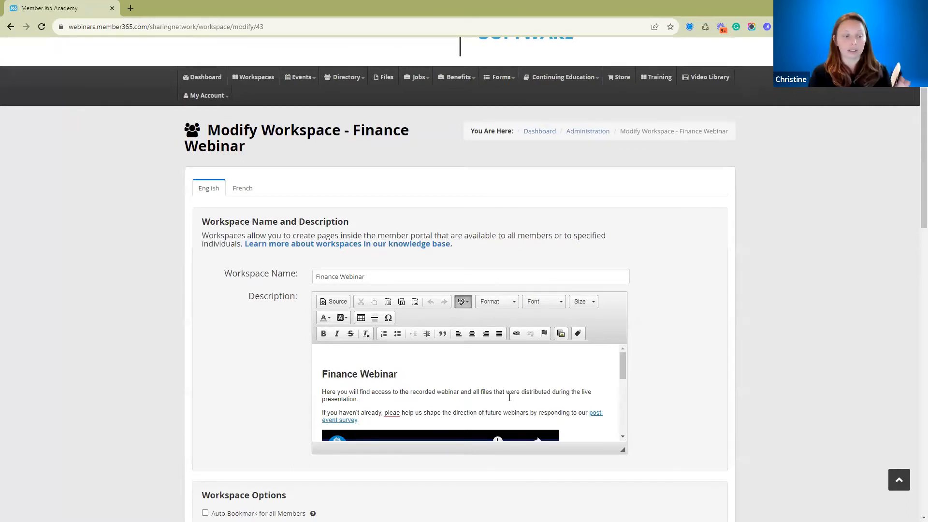
scroll(511, 380, down, 1)
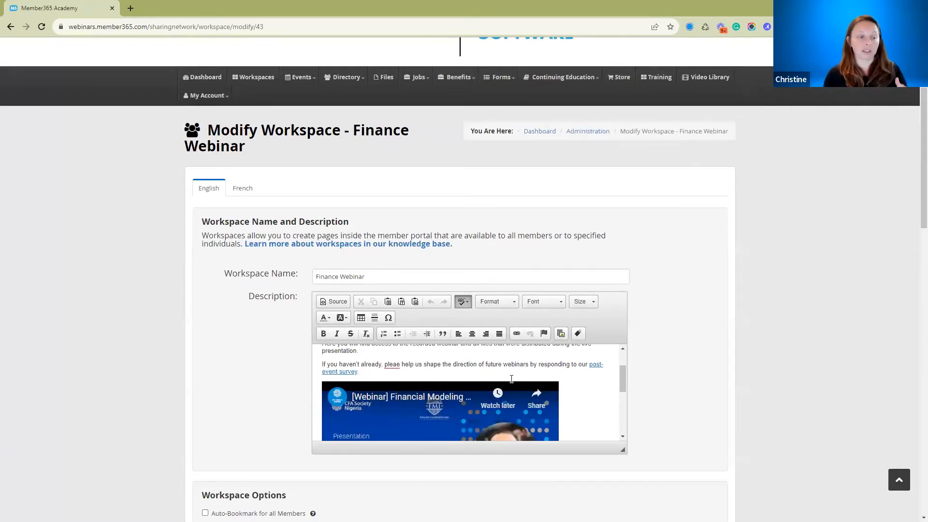
scroll(512, 381, down, 1)
scroll(511, 381, down, 1)
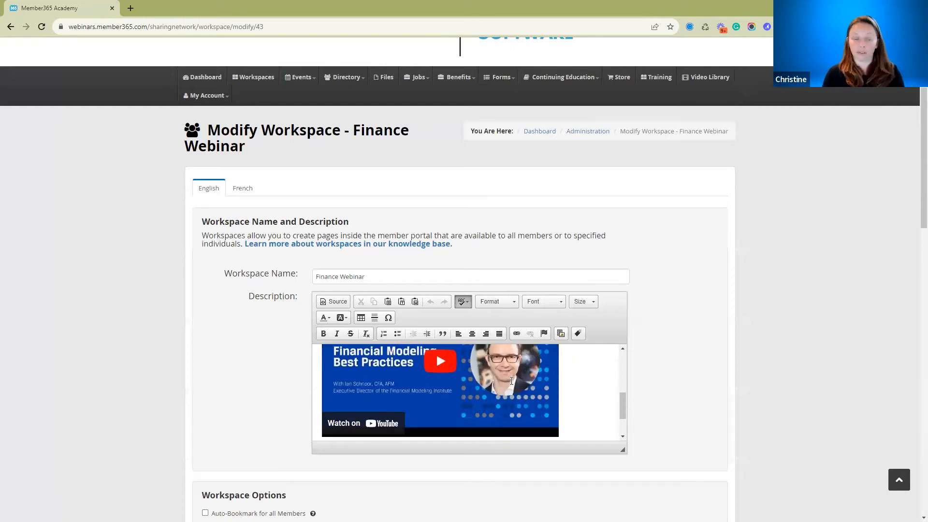
Show the description's HTML source and select the iframe line that embeds the webinar video.
click(333, 301)
scroll(434, 402, down, 5)
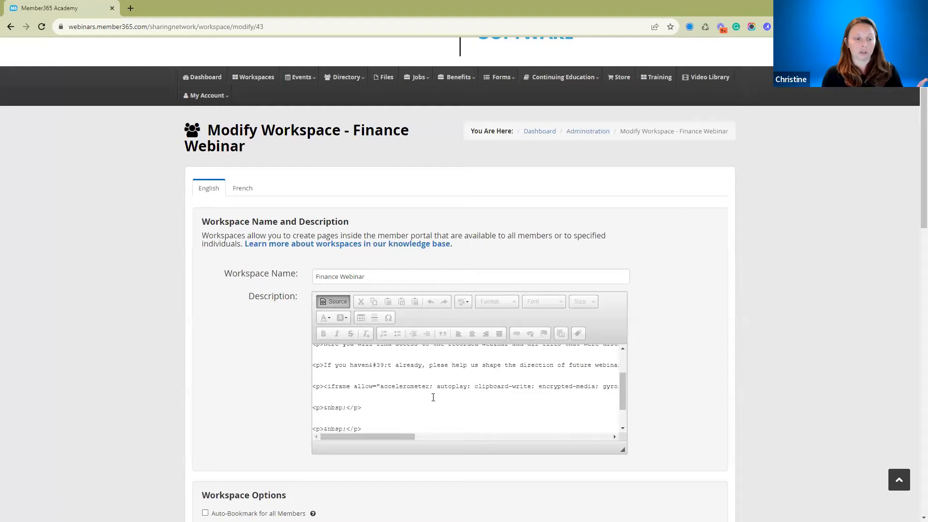
scroll(392, 309, up, 2)
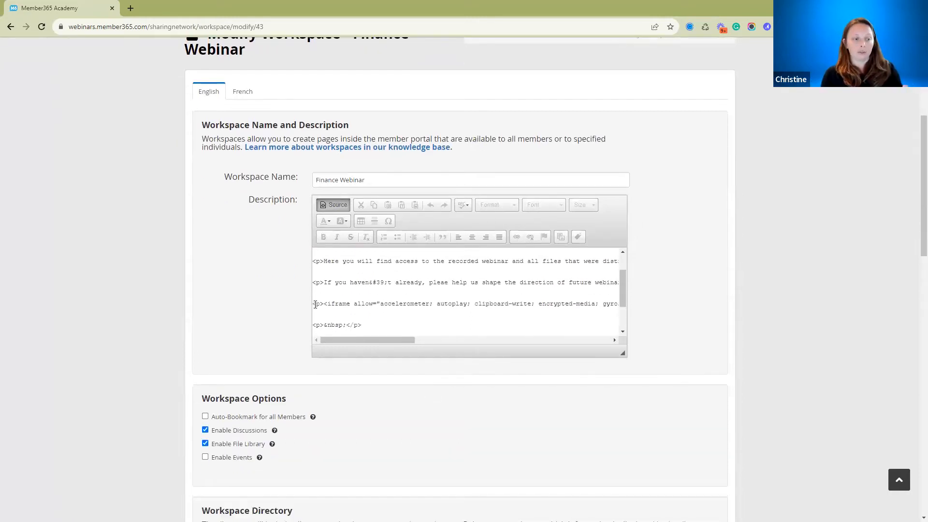
drag(505, 315, 633, 330)
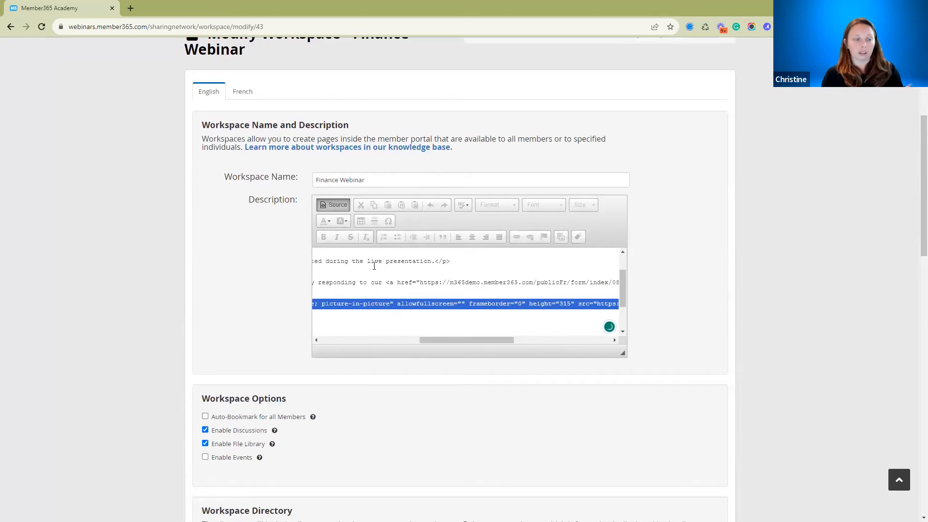
Return the description to its formatted view and review the embedded webinar video and the workspace options.
click(334, 204)
scroll(483, 280, down, 2)
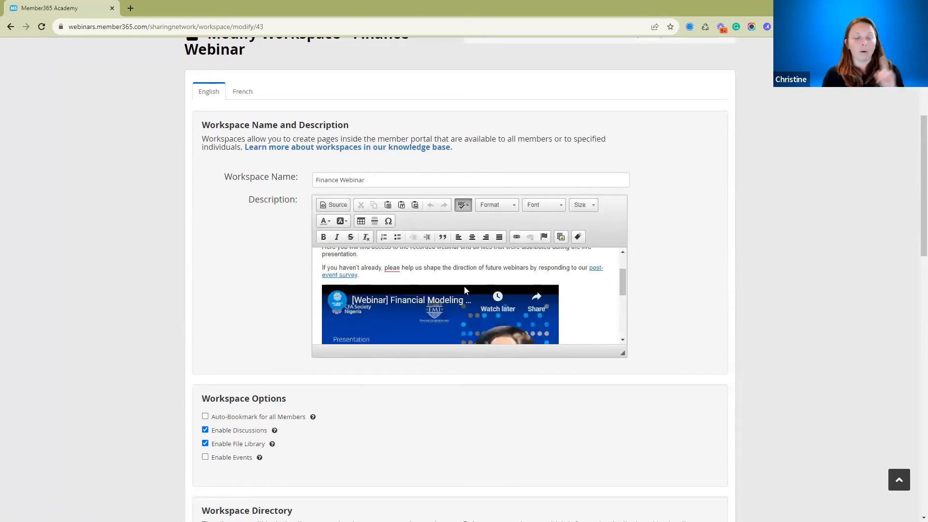
scroll(463, 291, down, 1)
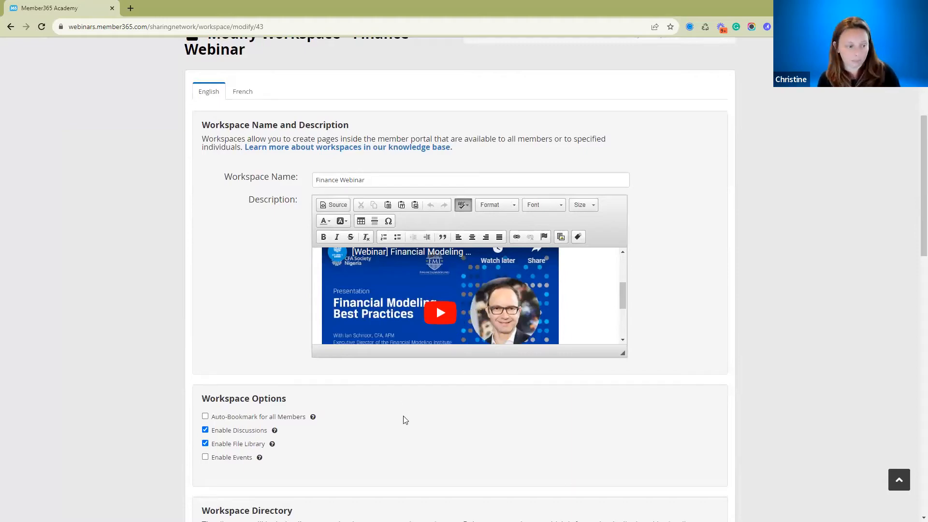
scroll(418, 406, down, 3)
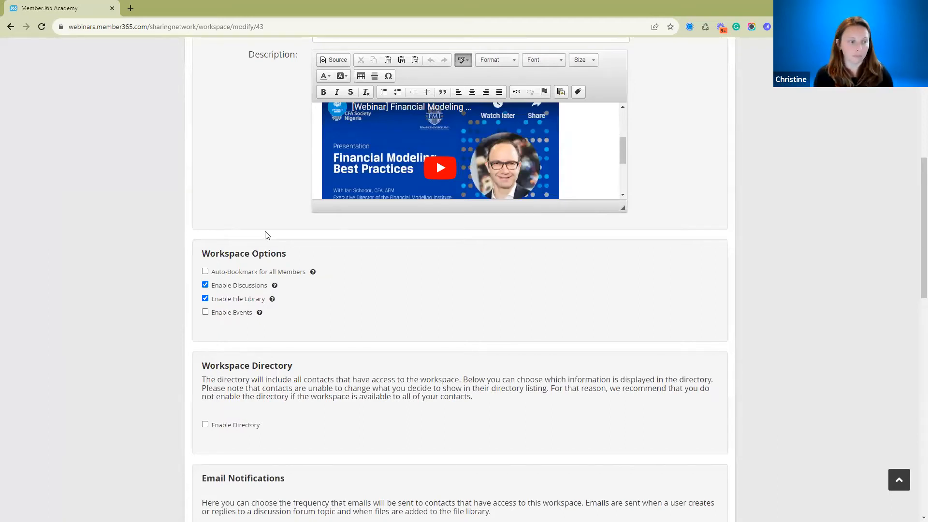
scroll(257, 218, down, 2)
mouse_move(260, 221)
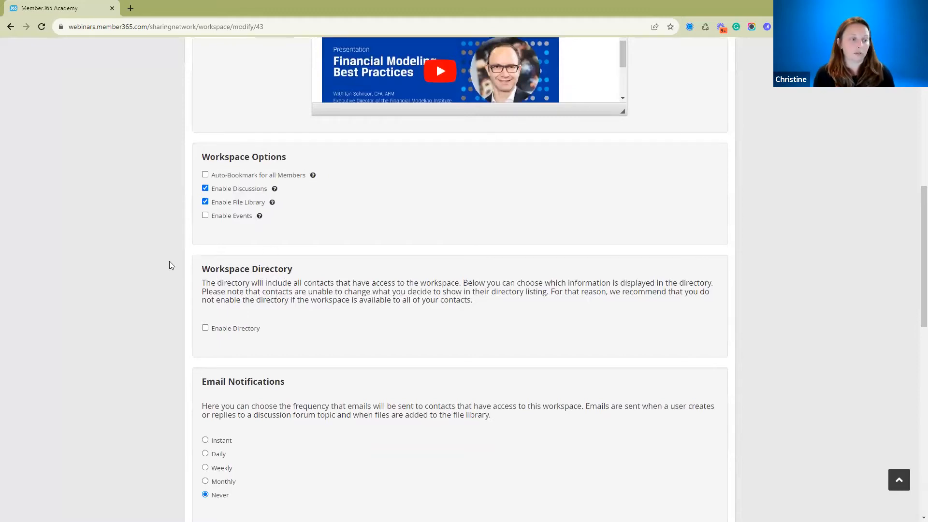
Enable the workspace directory to preview the contact fields it can display, and disable it again.
drag(202, 269, 295, 276)
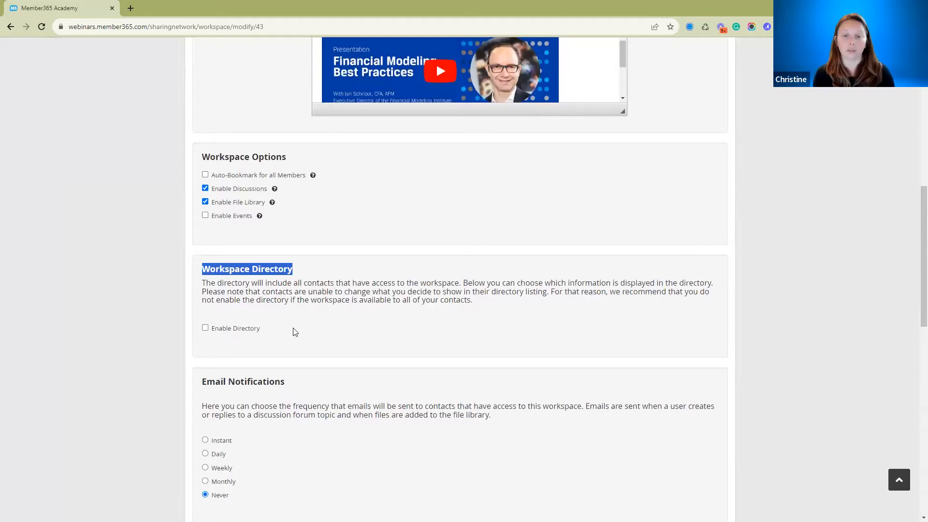
scroll(295, 332, down, 1)
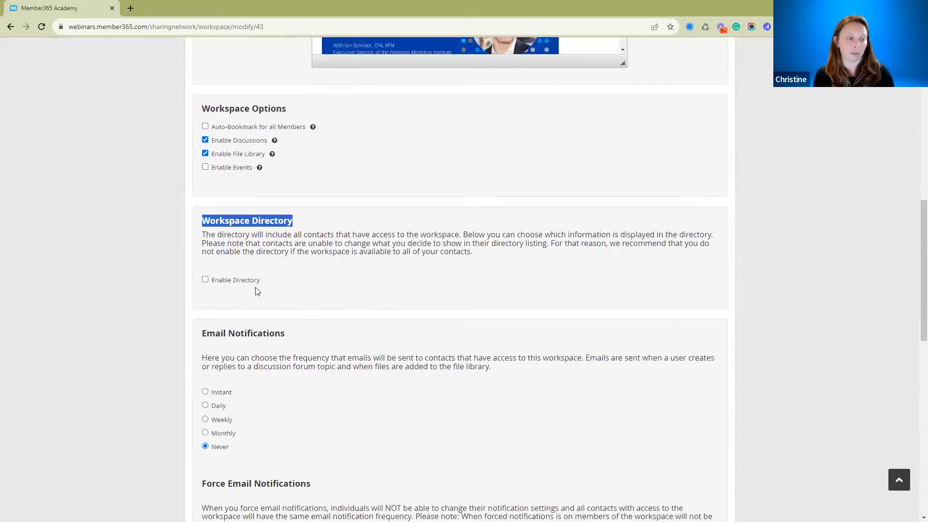
click(205, 280)
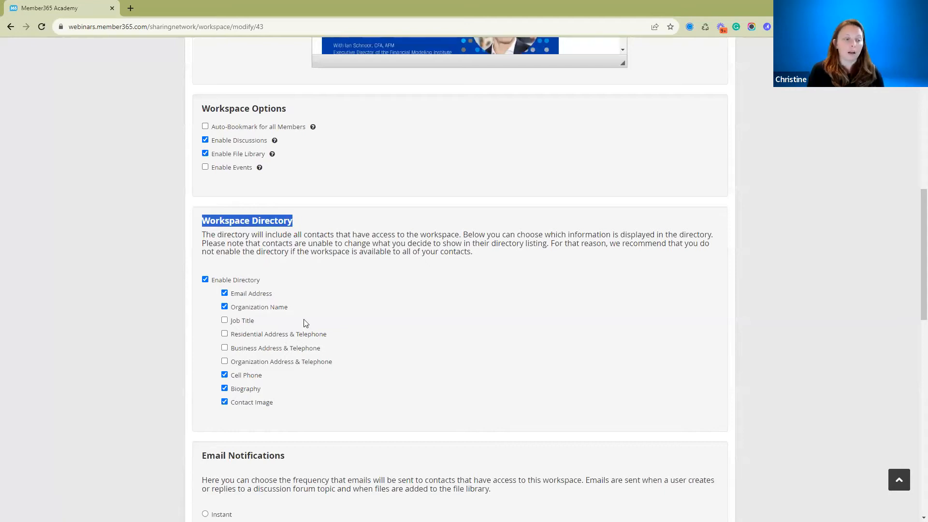
click(205, 280)
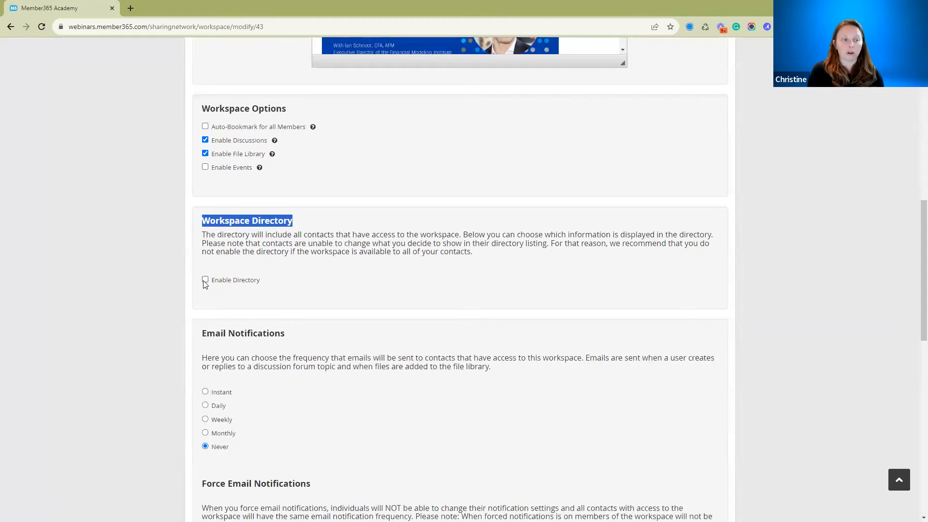
click(205, 280)
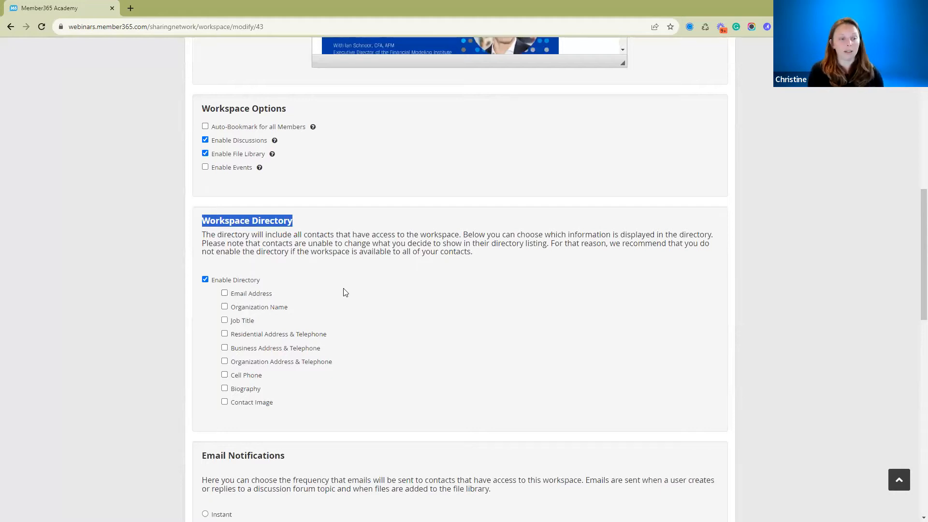
click(202, 282)
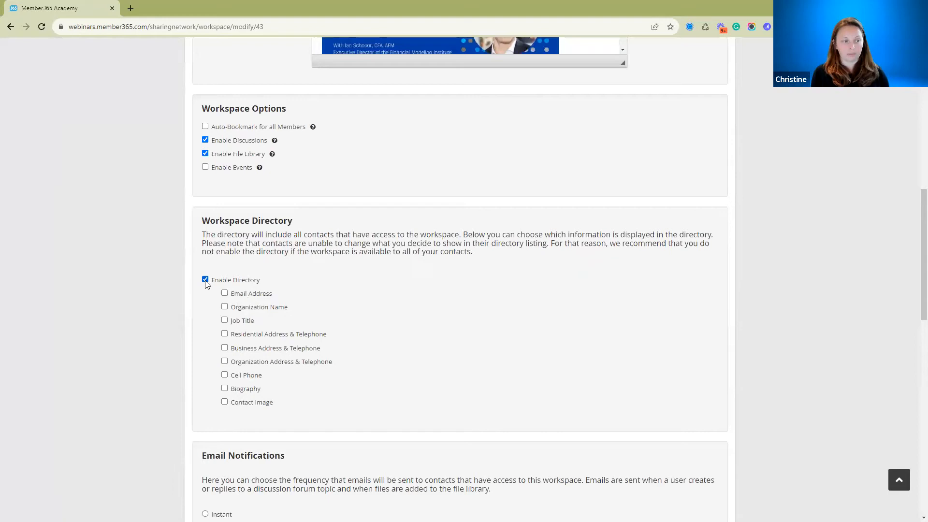
click(205, 280)
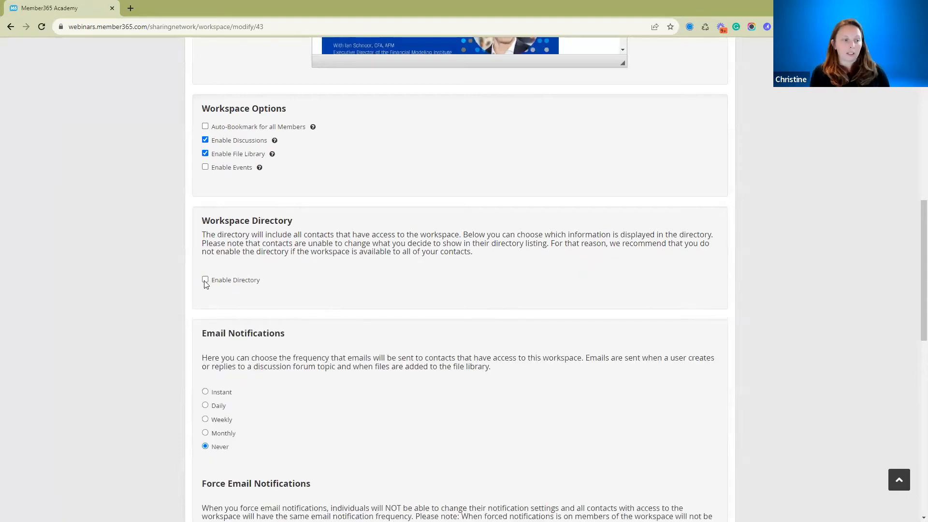
Enable the workspace directory and include Email Address, Organization Name and Contact Image in its listings.
click(205, 280)
click(224, 294)
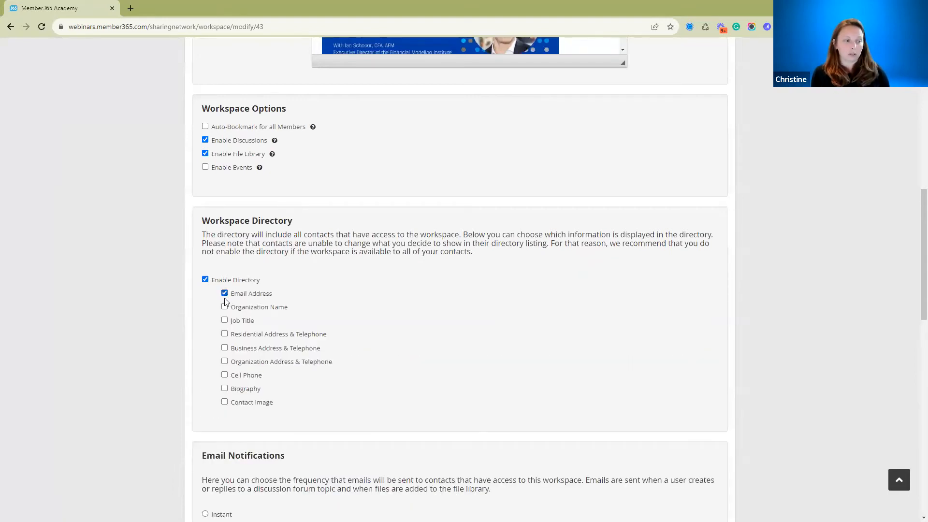
click(225, 307)
scroll(305, 310, down, 2)
click(224, 306)
Review the email notification frequencies and set Force Email Notifications to No.
scroll(381, 279, down, 1)
scroll(380, 279, down, 4)
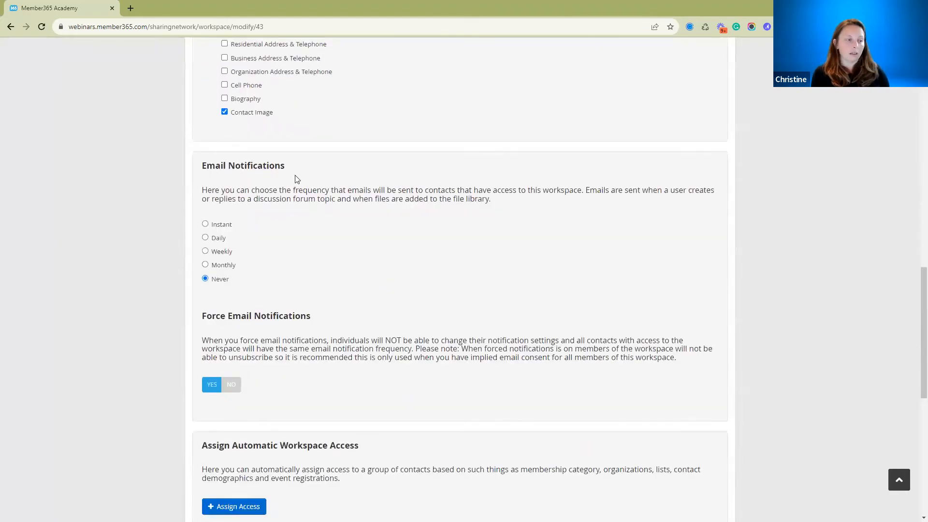
drag(203, 165, 326, 163)
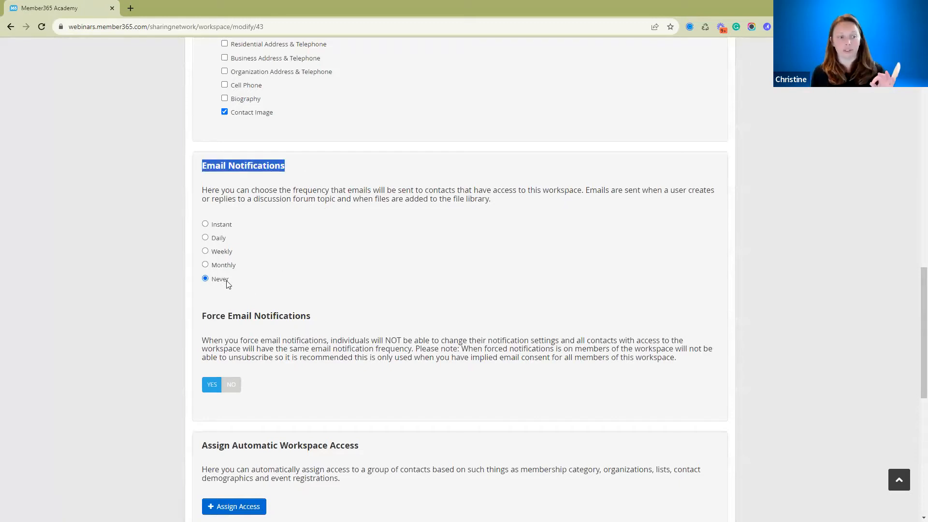
click(235, 385)
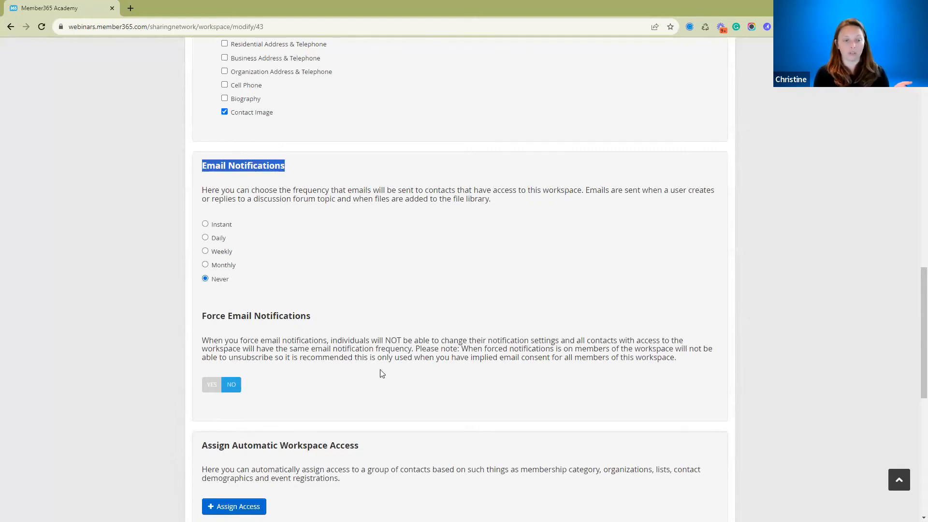
Grant the Finance Webinar Workspace list the Post Discussions permission in the automatic workspace access assignments.
scroll(372, 376, down, 6)
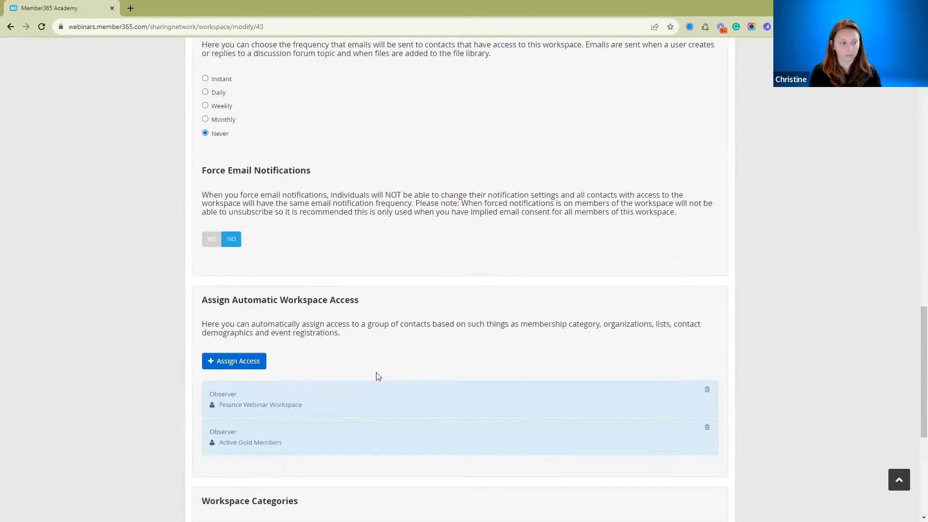
scroll(379, 375, down, 1)
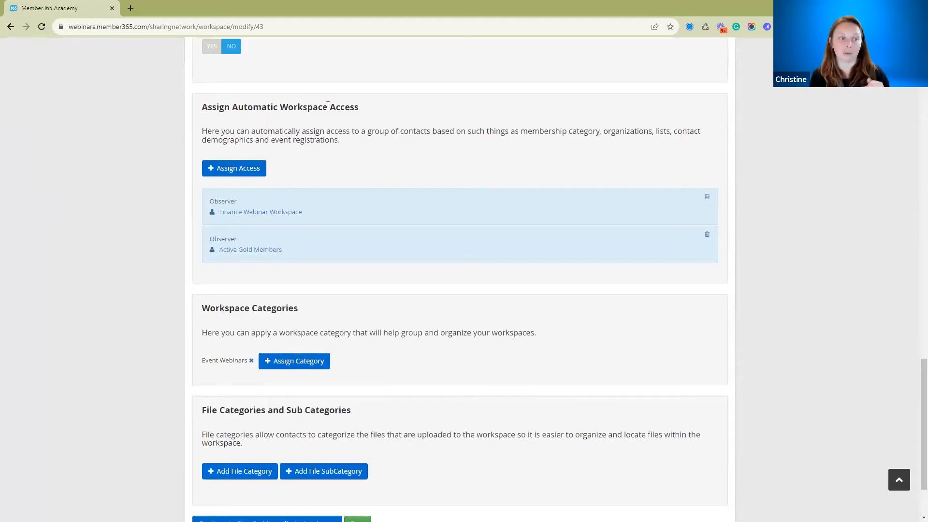
click(230, 214)
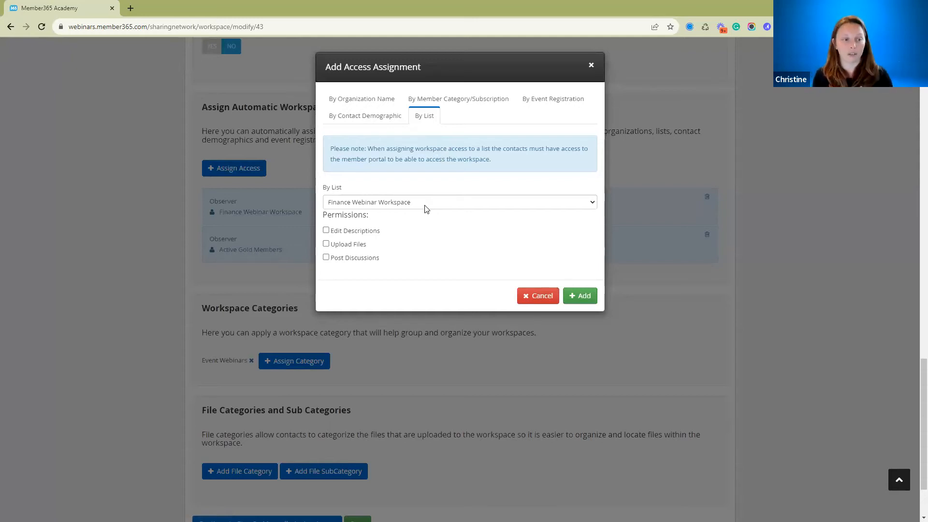
click(327, 258)
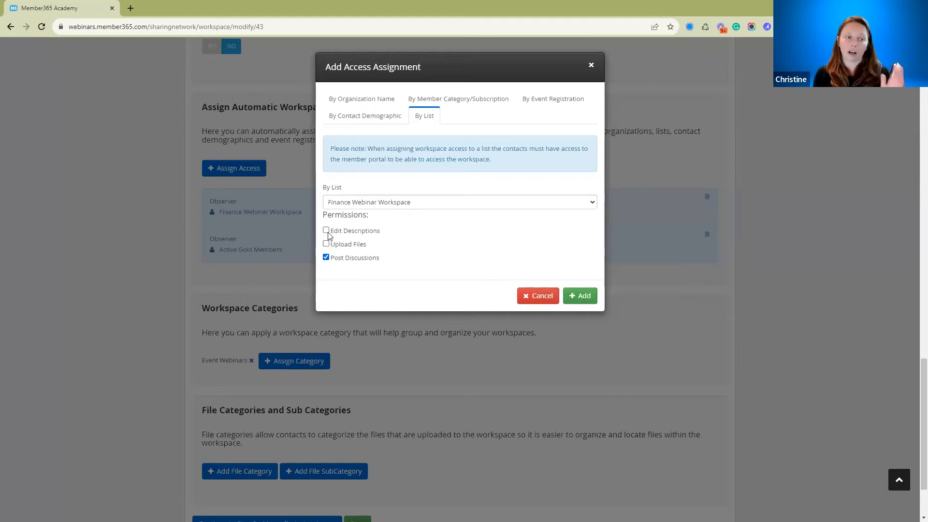
drag(335, 233, 374, 242)
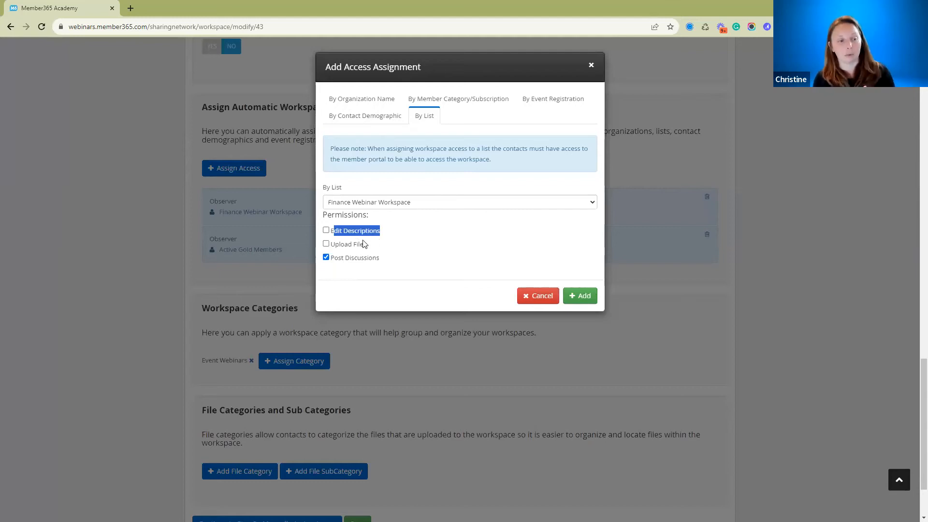
click(375, 247)
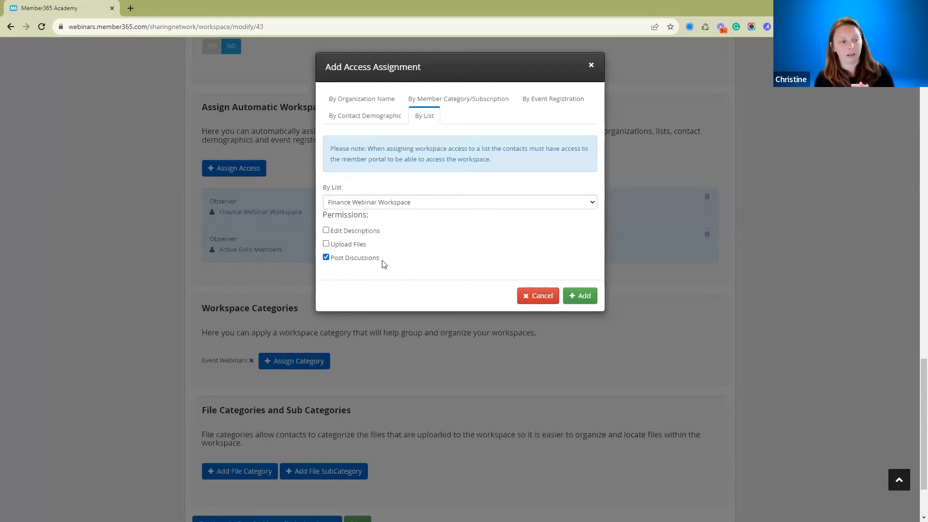
click(580, 298)
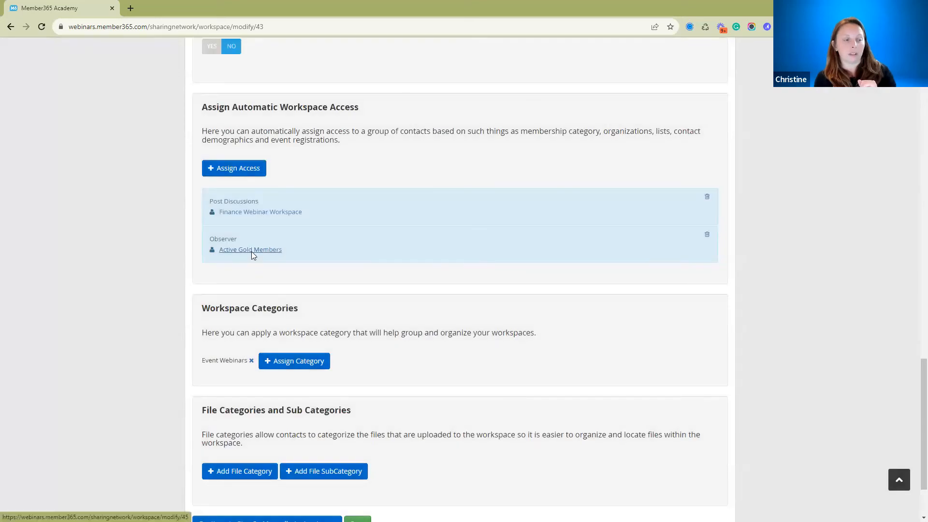
Change the Active Gold Members access assignment to the Finance Webinar event registration with the Post Discussions permission.
click(252, 251)
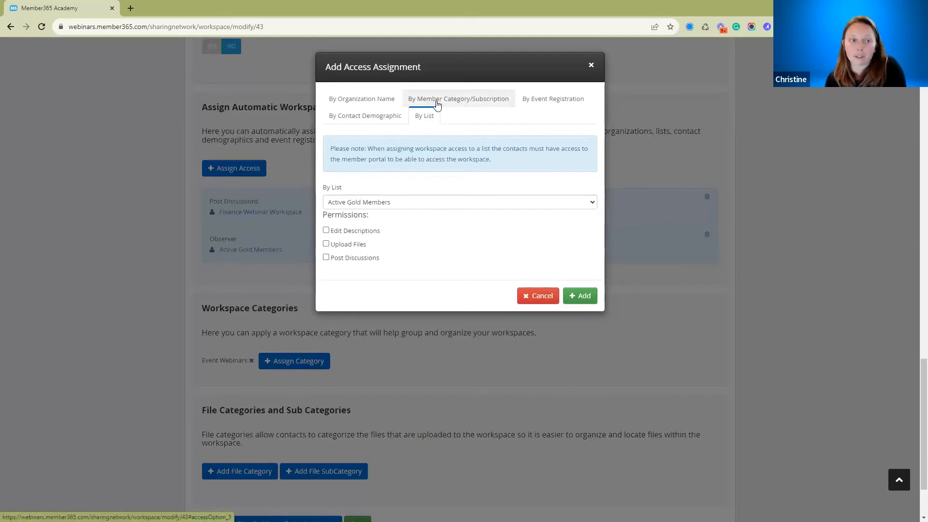
click(458, 104)
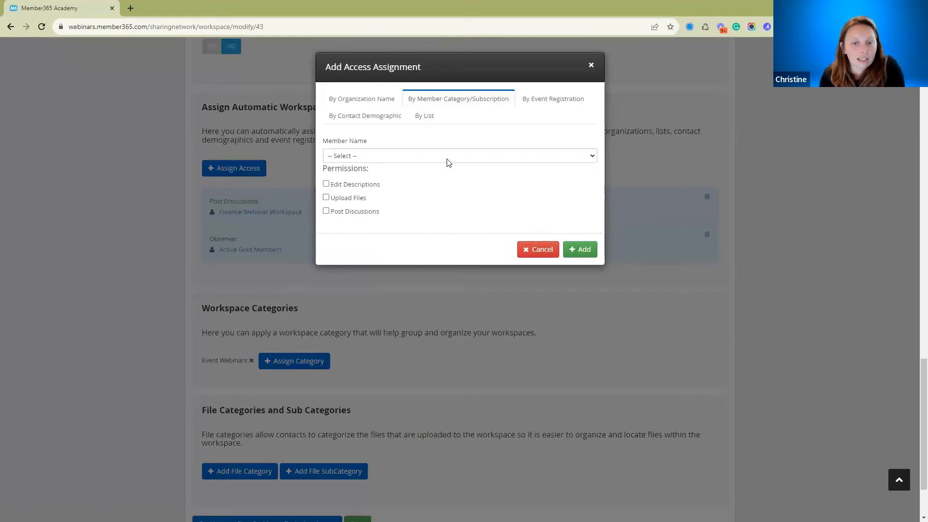
click(424, 116)
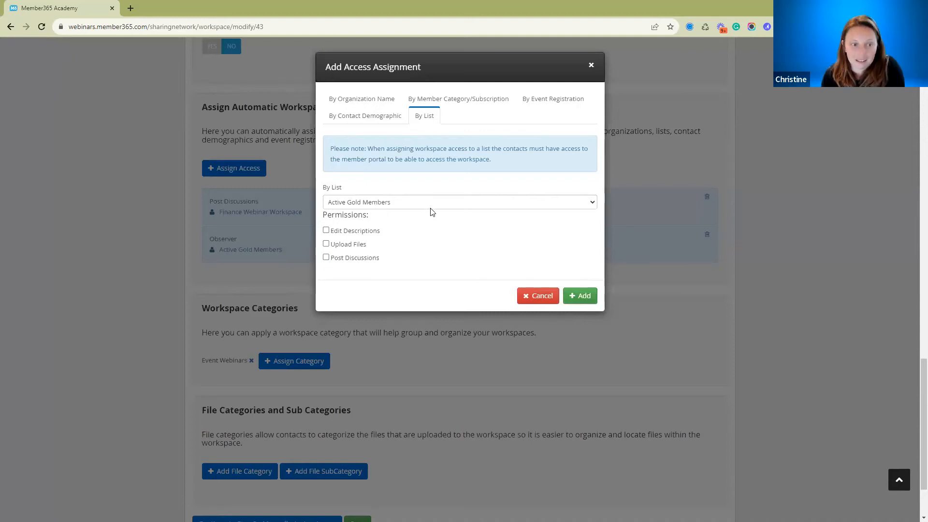
click(533, 99)
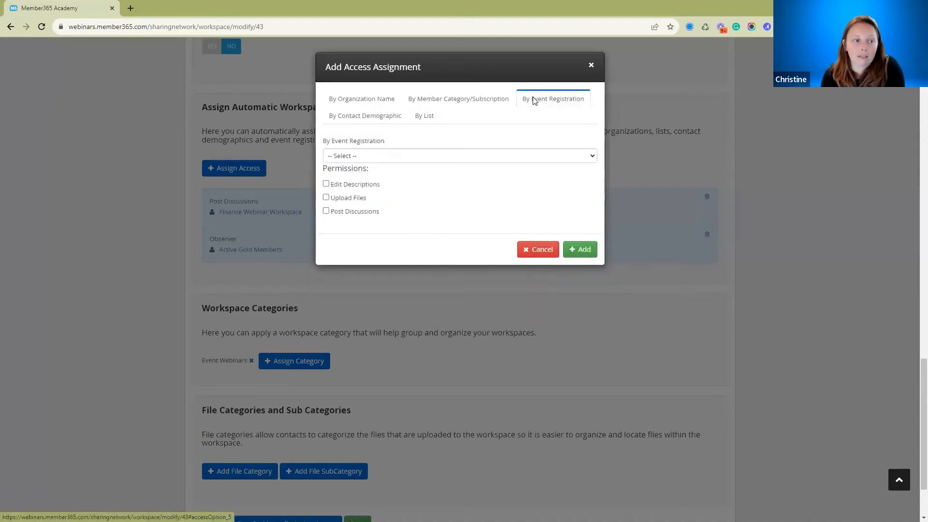
click(483, 155)
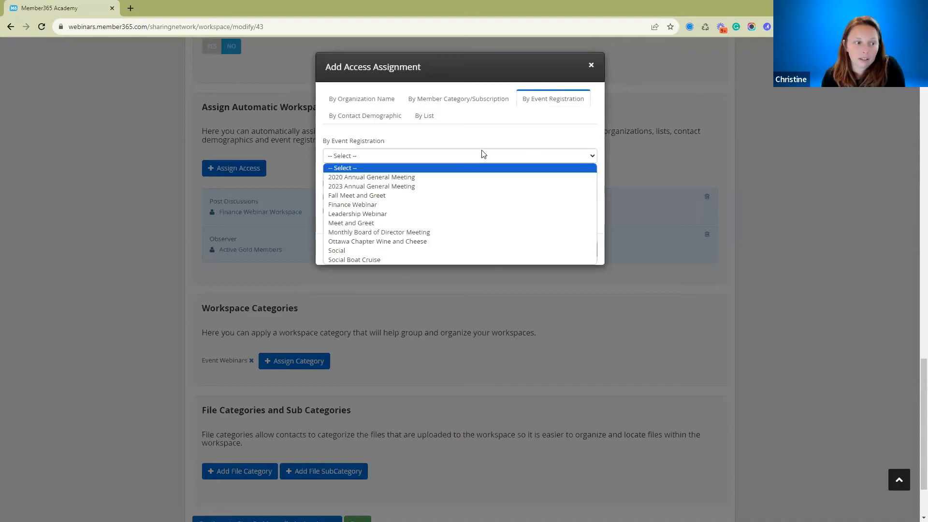
click(454, 205)
click(326, 211)
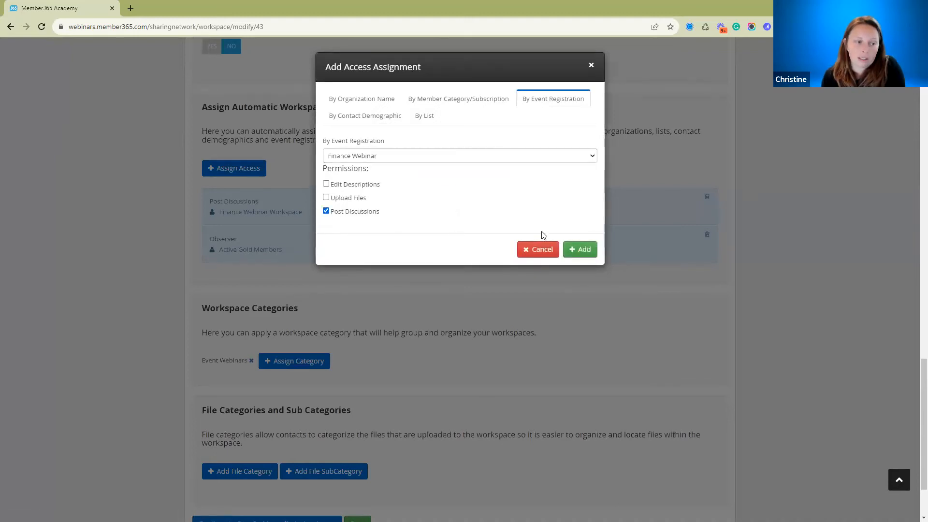
click(579, 250)
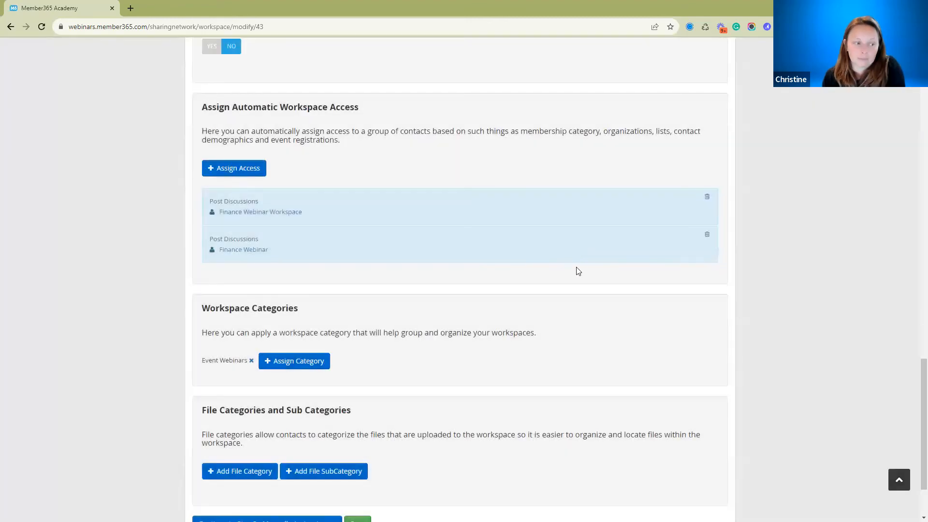
Review the workspace category assignment and the file category settings of the Finance Webinar workspace.
scroll(566, 259, down, 2)
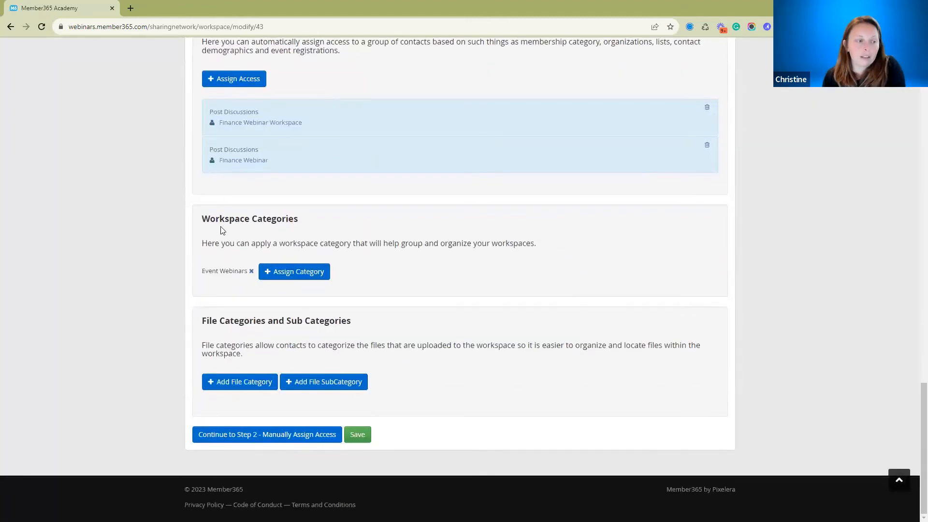
drag(202, 219, 571, 258)
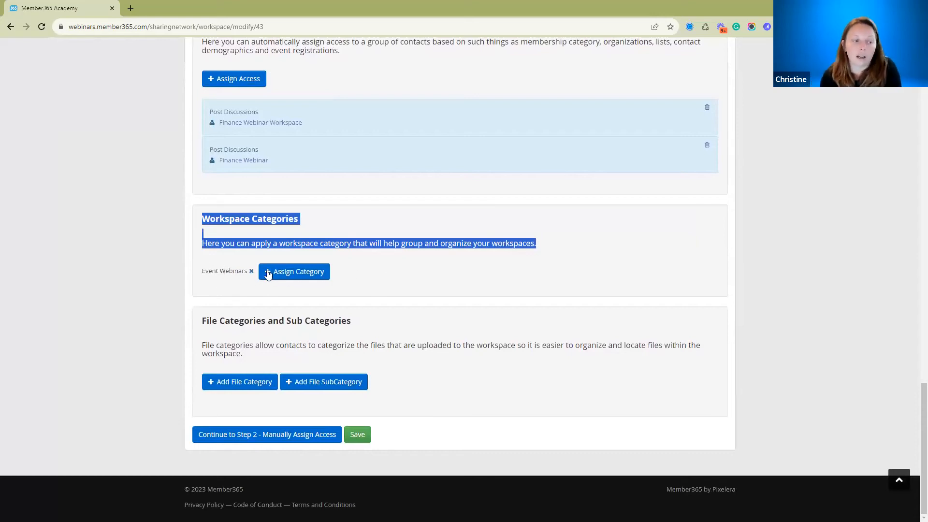
click(414, 267)
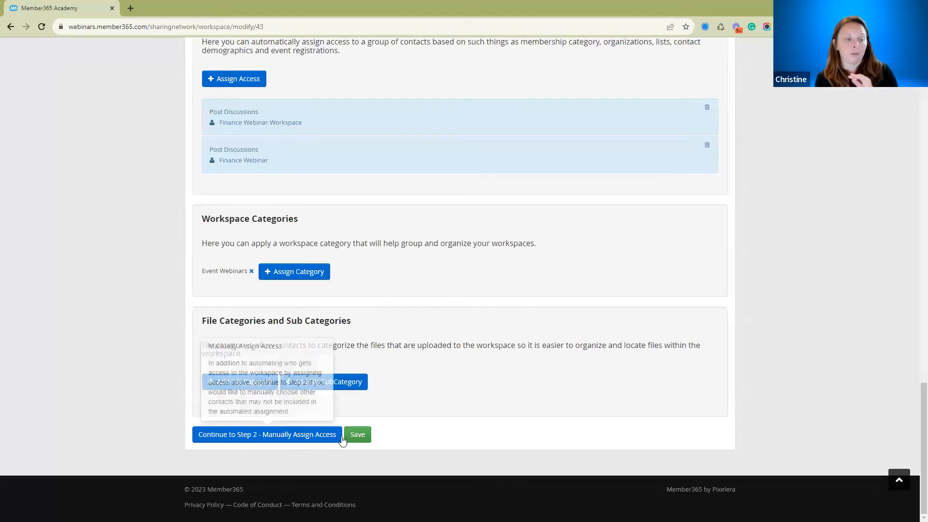
Continue to the manual access assignment step and examine the contacts' access and permissions for the workspace.
click(324, 435)
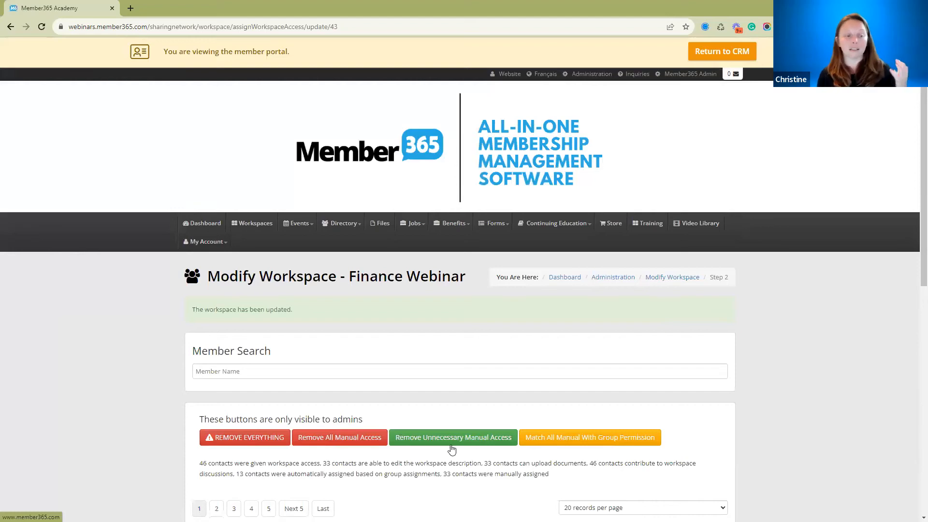
scroll(505, 322, down, 7)
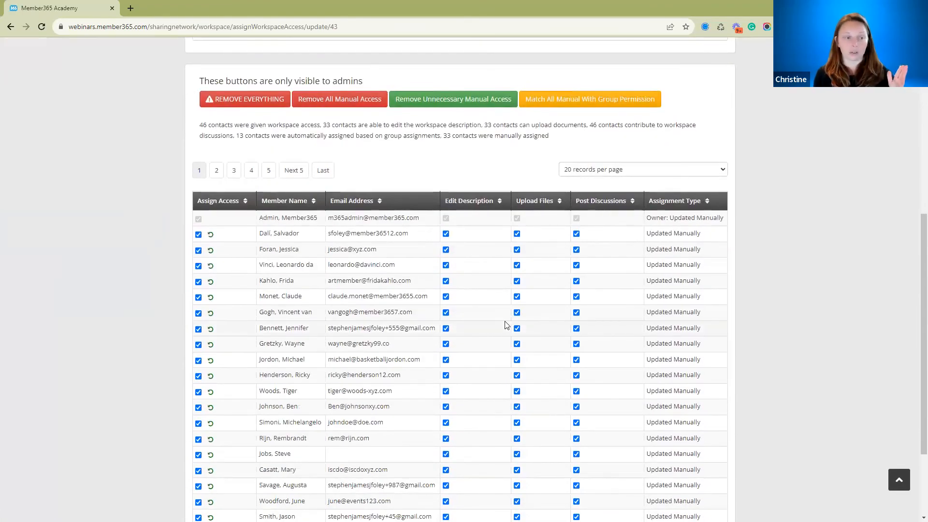
scroll(504, 324, down, 3)
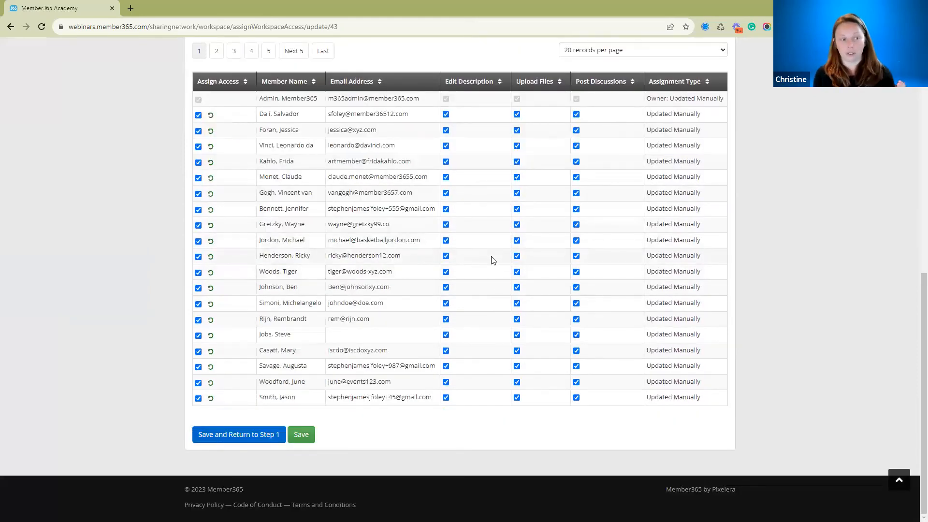
Open the Finance Webinar workspace from the workspace list and view its "Post event questions?" discussion topic with the comment area.
scroll(492, 260, up, 7)
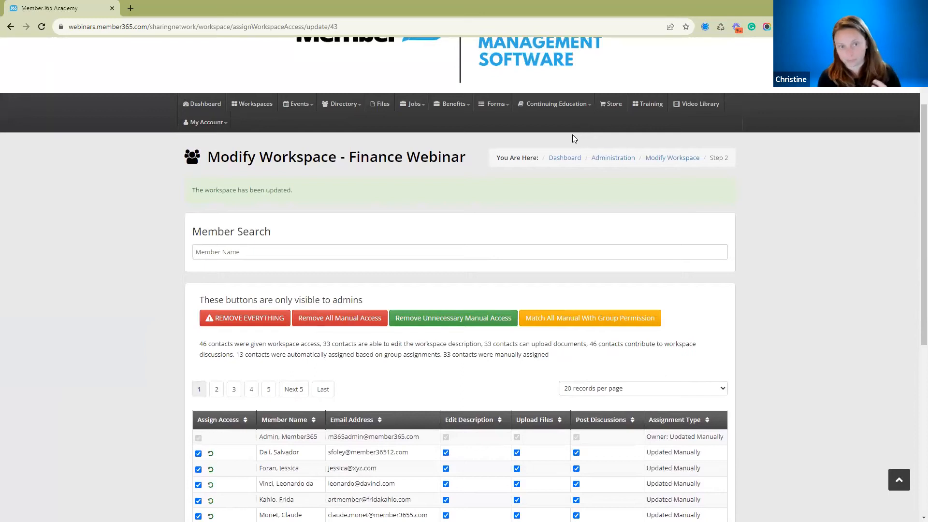
click(252, 111)
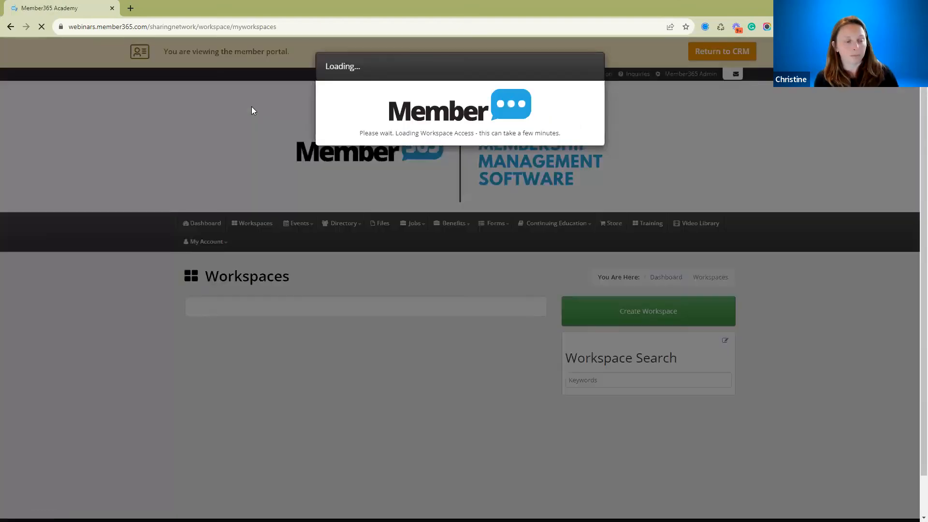
scroll(310, 325, down, 4)
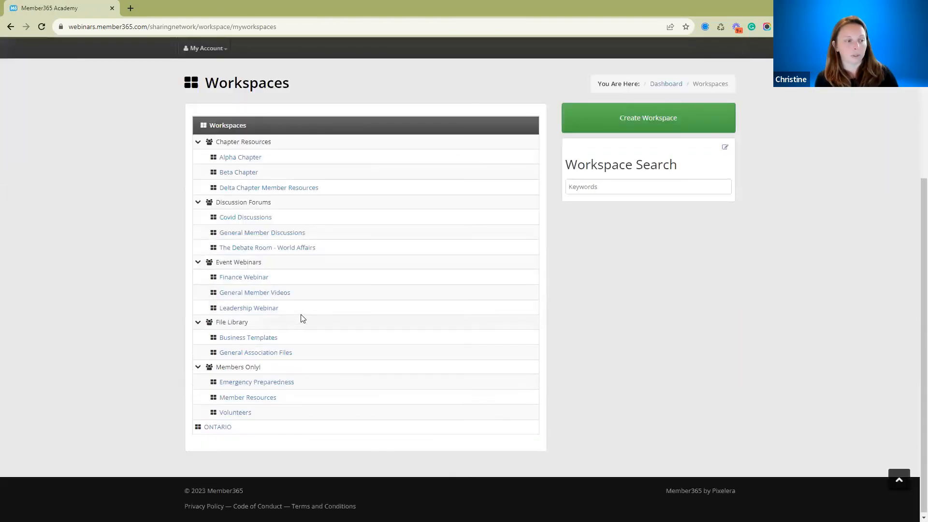
click(250, 281)
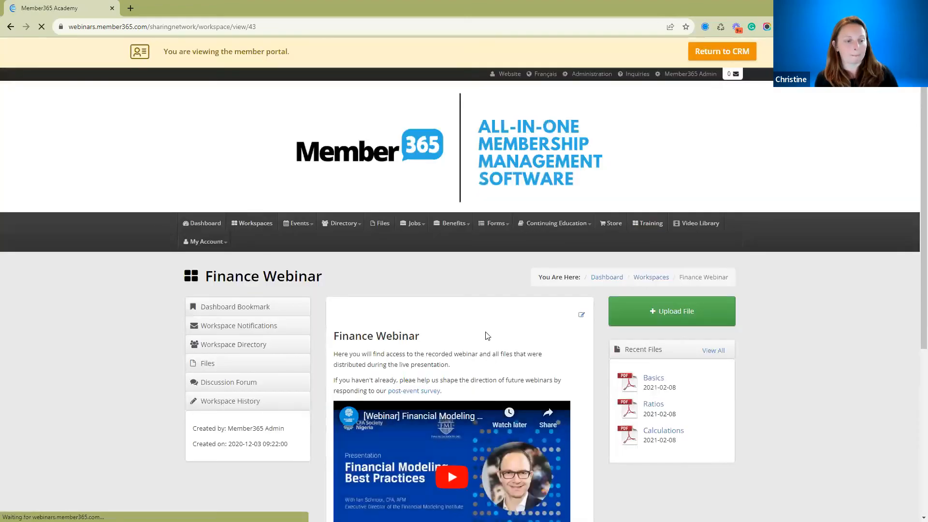
scroll(486, 336, down, 5)
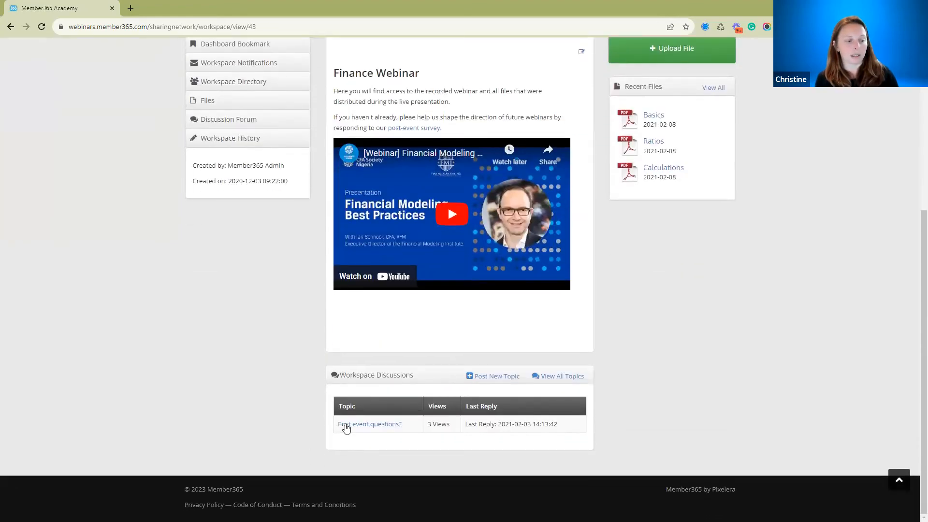
click(345, 425)
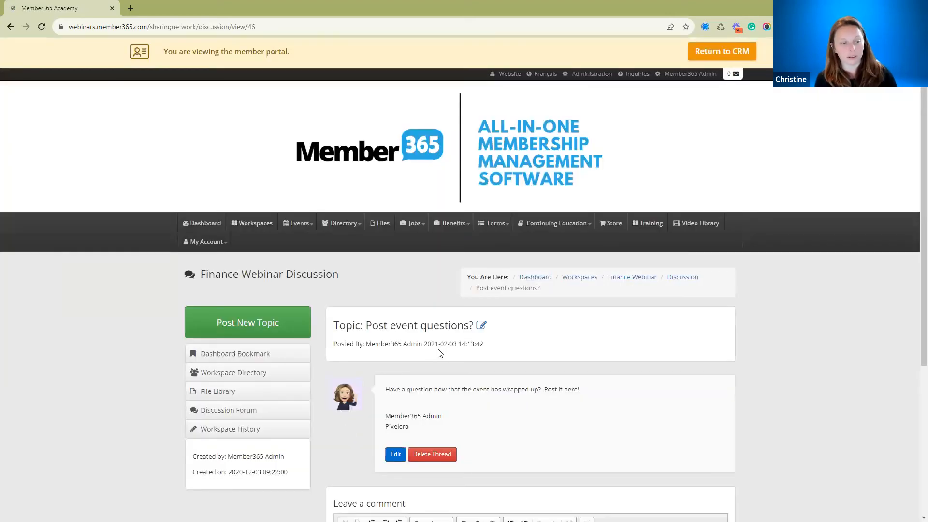
scroll(433, 355, down, 4)
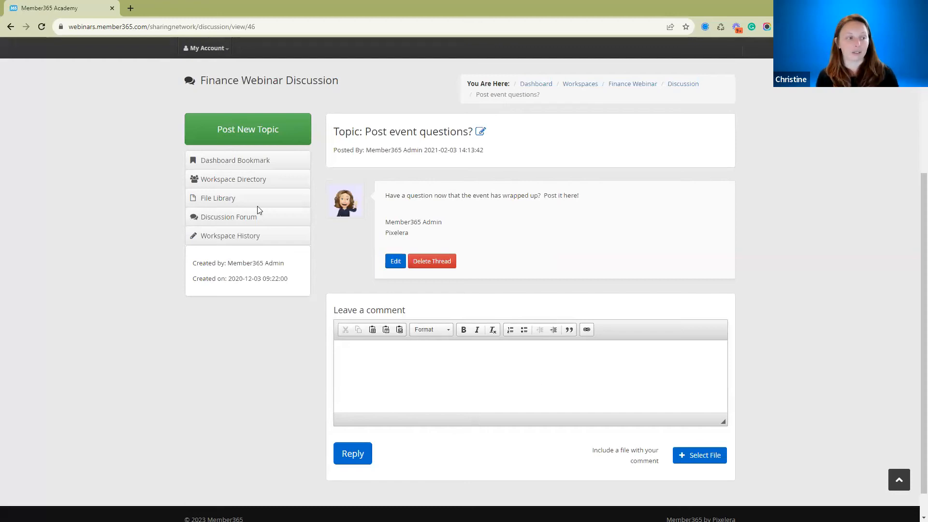
Review the Finance Webinar workspace directory and the first listed member's workspace participation, returning to the member list.
click(229, 187)
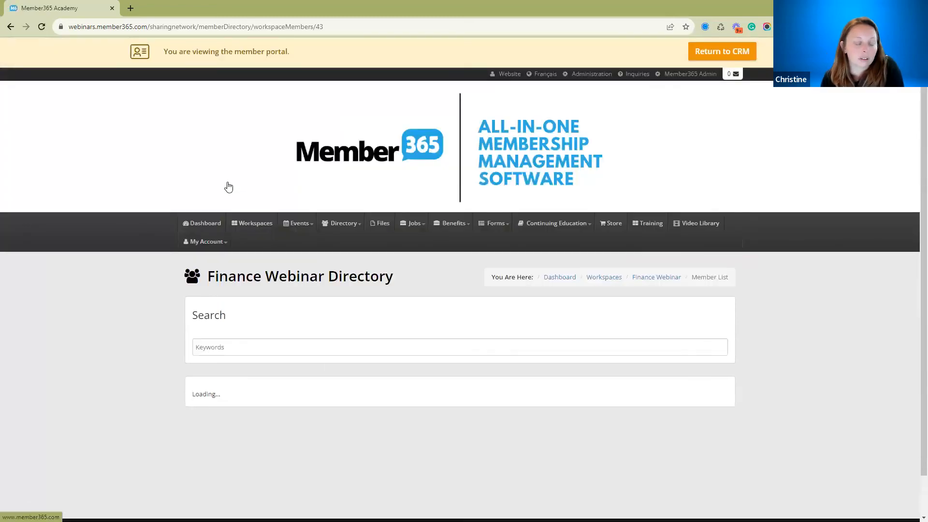
scroll(484, 288, down, 5)
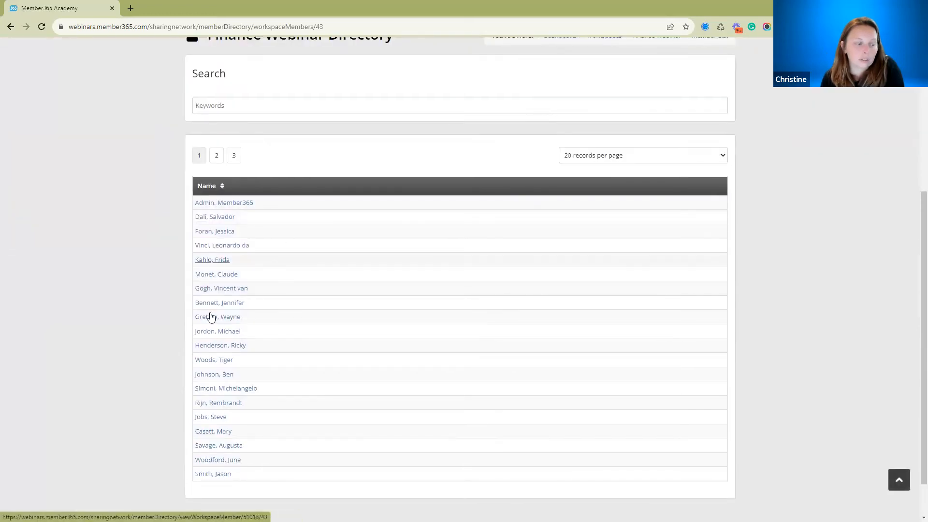
click(217, 208)
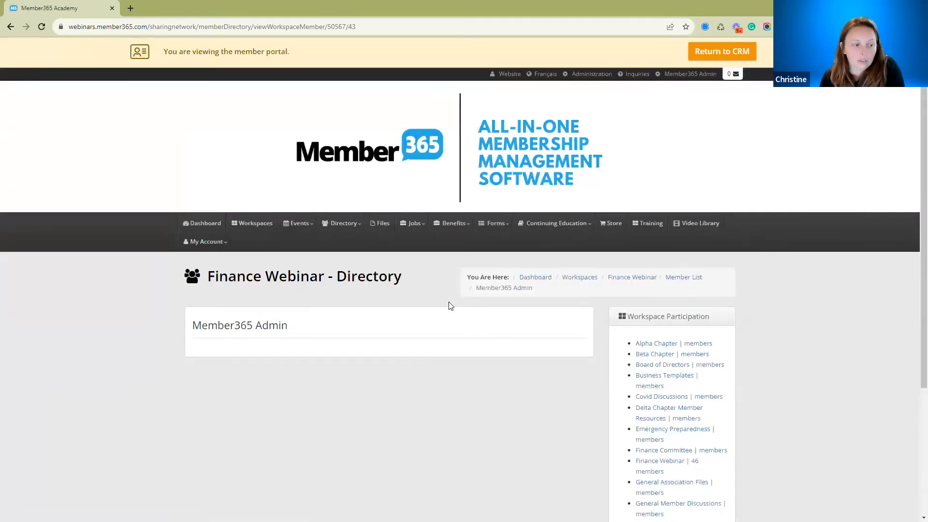
scroll(449, 299, down, 2)
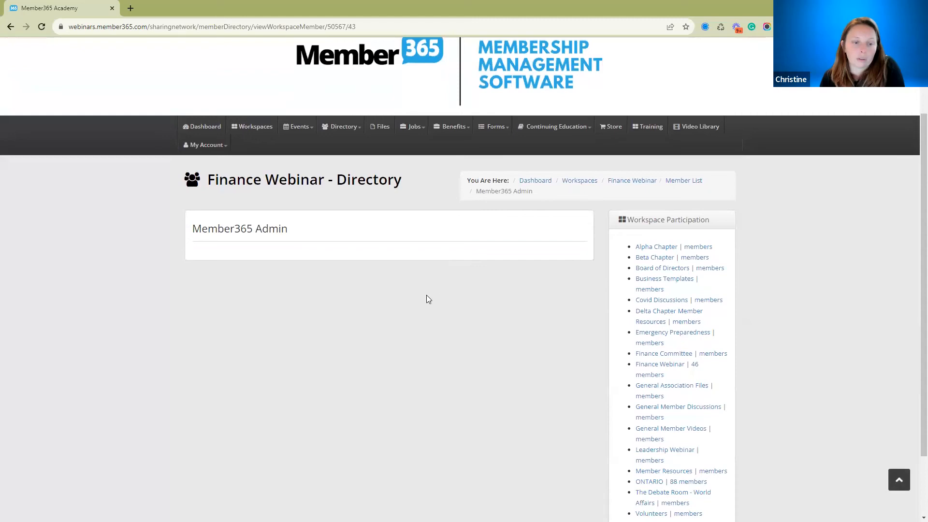
click(11, 27)
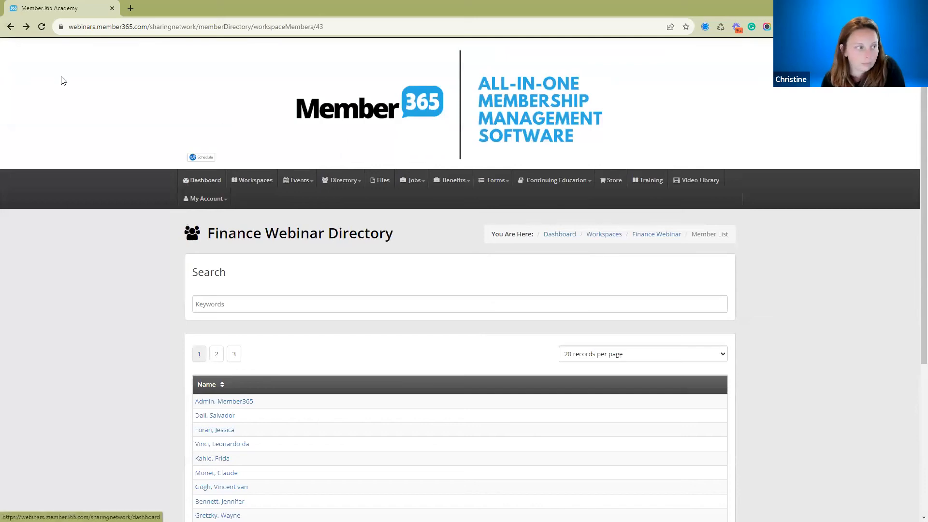
Return to the "Post event questions?" discussion and add a dashboard bookmark for the Finance Webinar workspace.
click(11, 27)
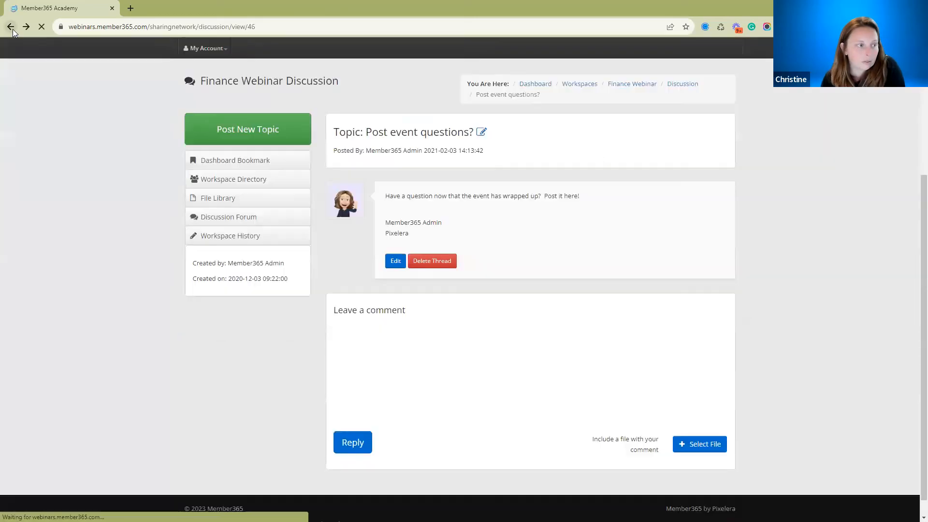
click(232, 165)
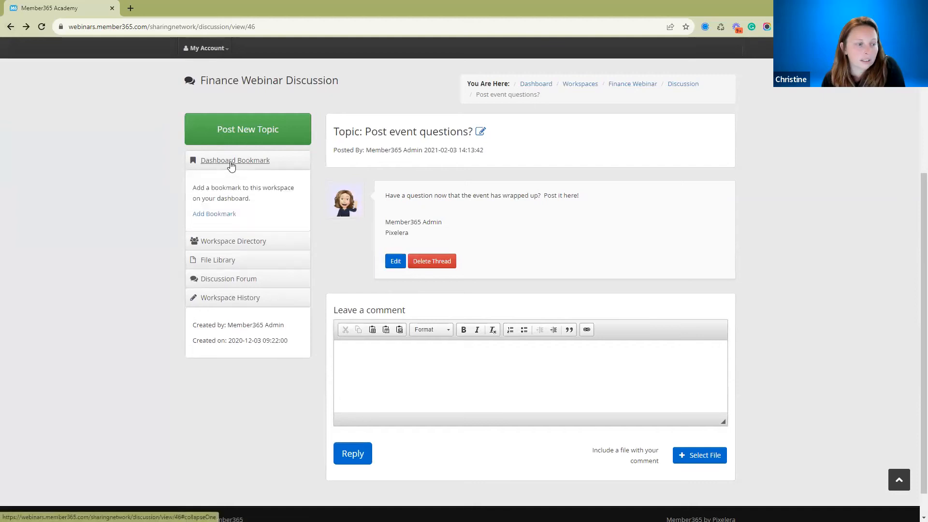
click(211, 215)
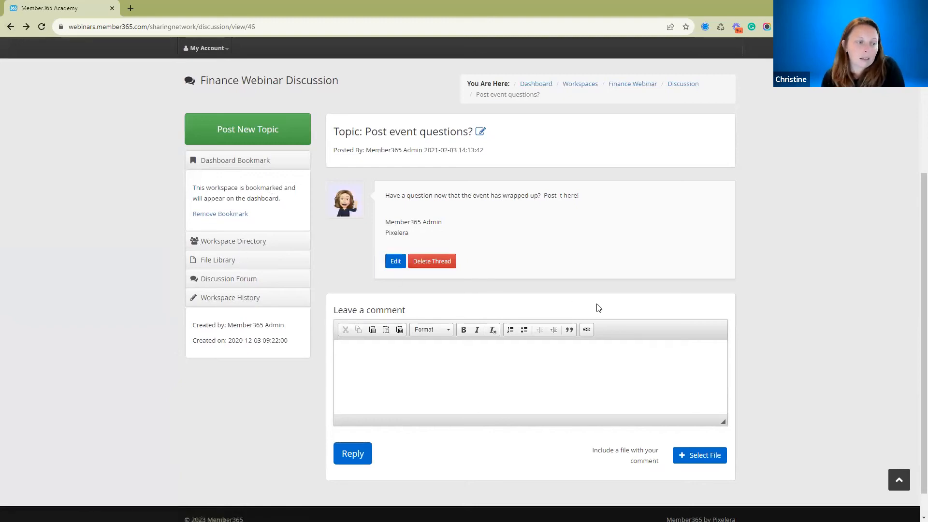
Open the account's email notification settings and display the workspace notifications for discussion forum and document alerts.
scroll(597, 306, up, 2)
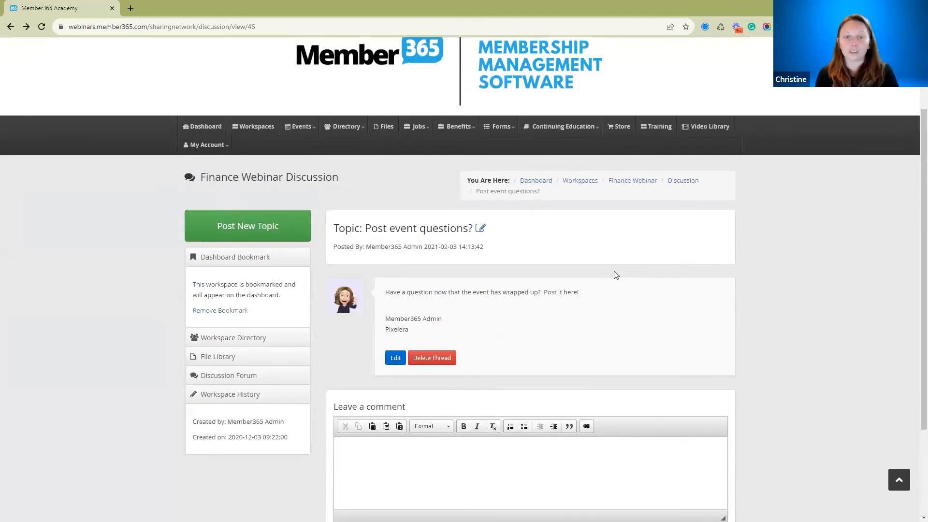
click(209, 148)
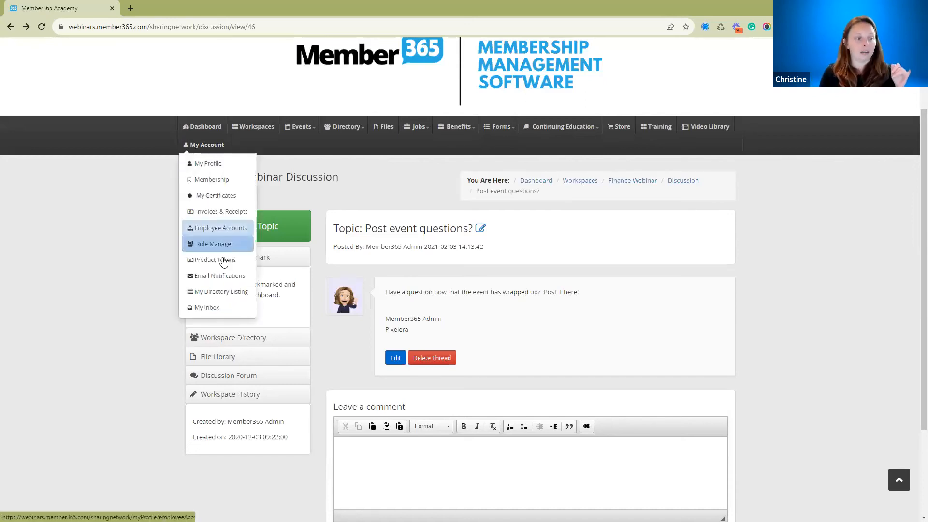
click(221, 280)
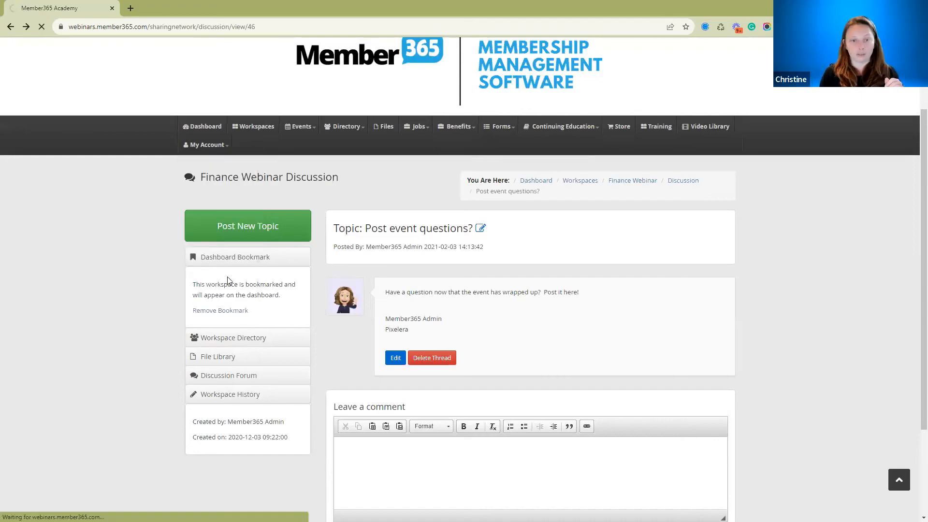
scroll(345, 352, down, 2)
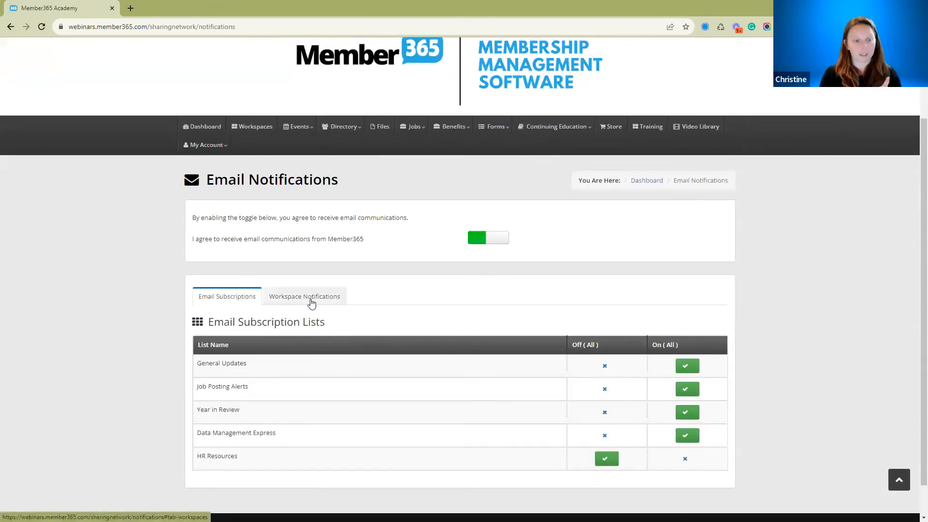
click(311, 303)
scroll(563, 315, down, 3)
scroll(563, 316, down, 3)
scroll(562, 317, up, 1)
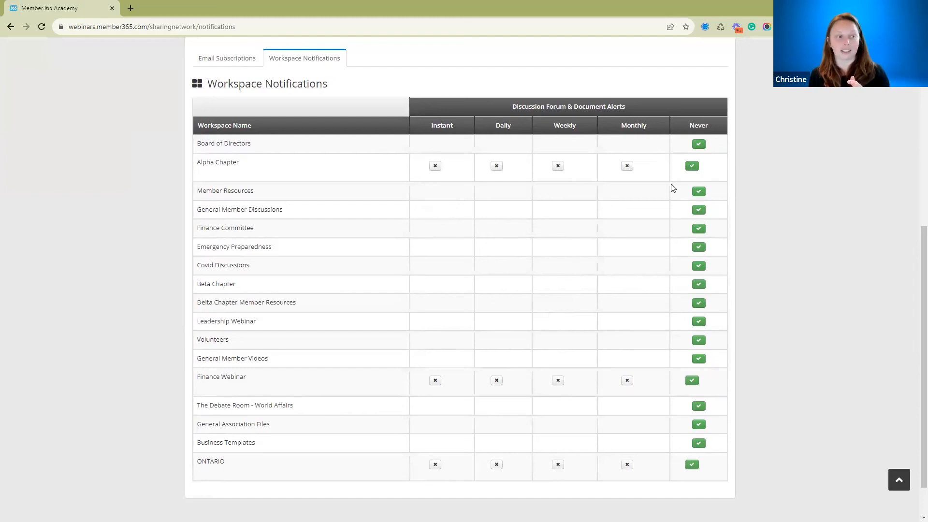
Try the Daily and Monthly alert frequencies for the Alpha Chapter workspace and set it back to Never.
click(498, 168)
click(630, 169)
click(692, 167)
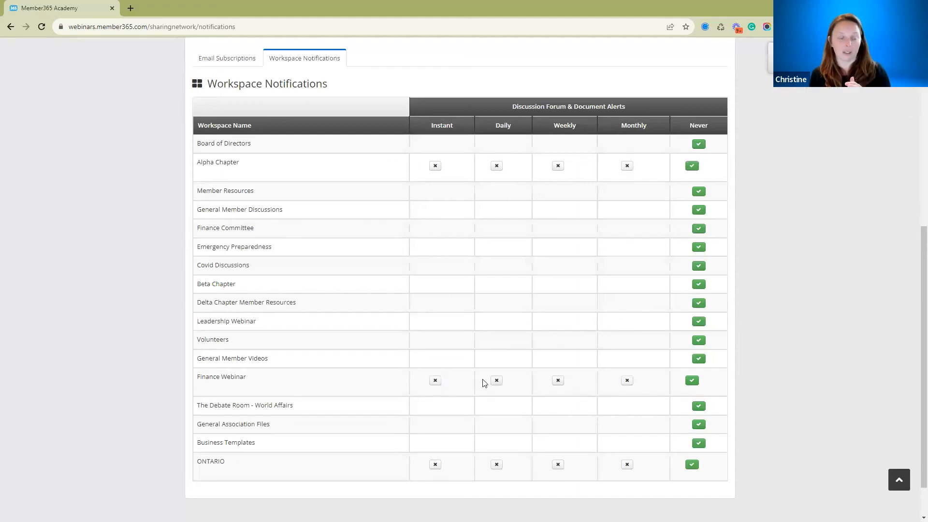
Set the discussion forum and document alerts of the Finance Webinar workspace to Daily.
click(498, 381)
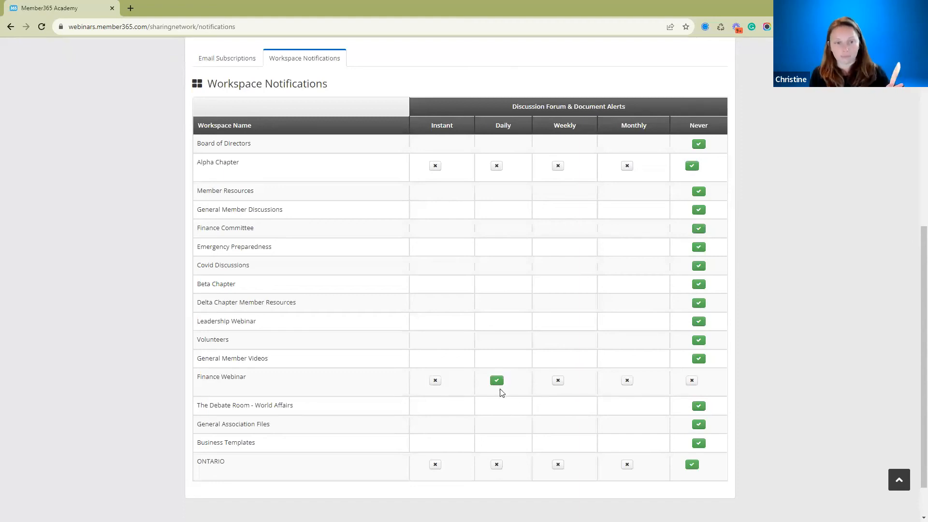
scroll(649, 407, down, 1)
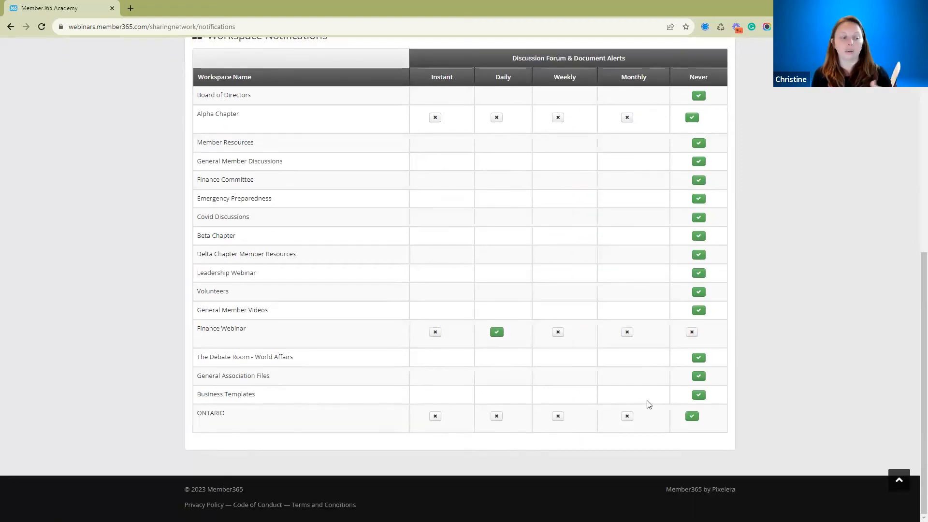
scroll(648, 399, up, 5)
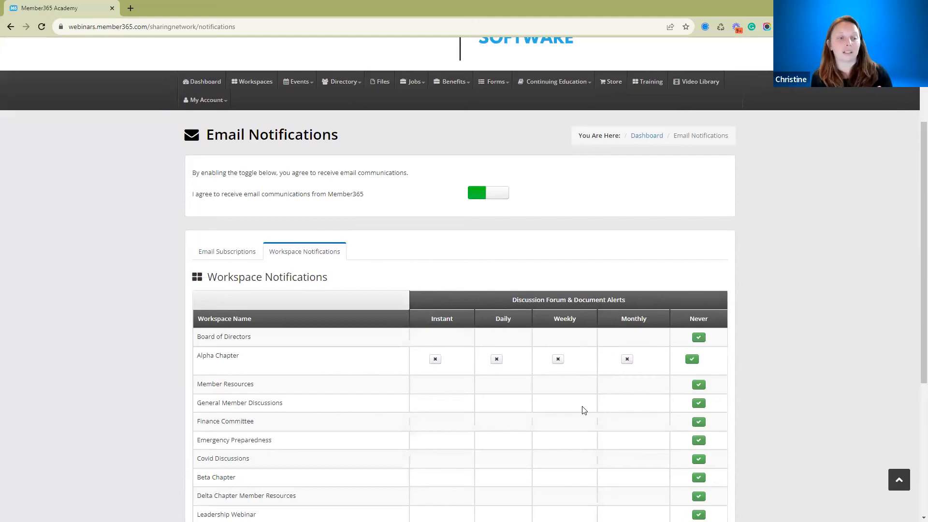
scroll(582, 411, down, 3)
scroll(583, 411, up, 3)
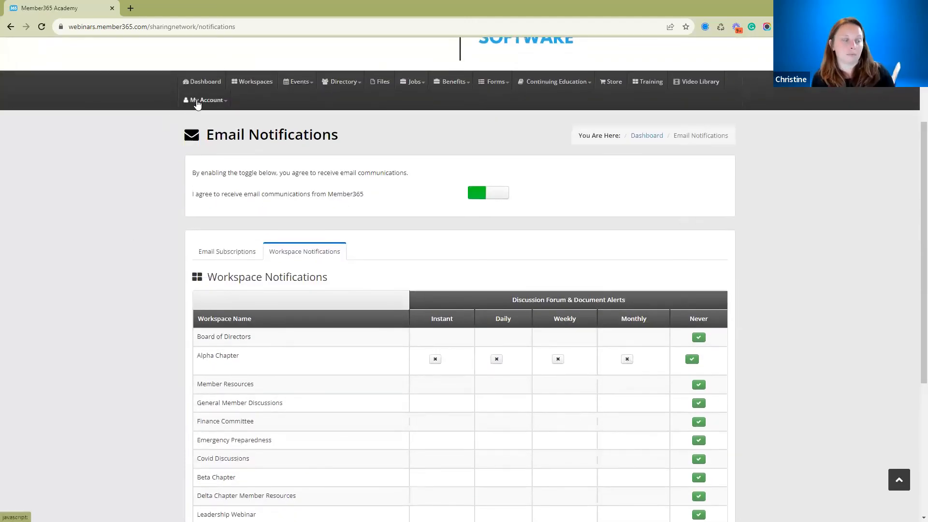
Review the bookmarked workspaces and recent discussions on the member portal dashboard.
click(198, 86)
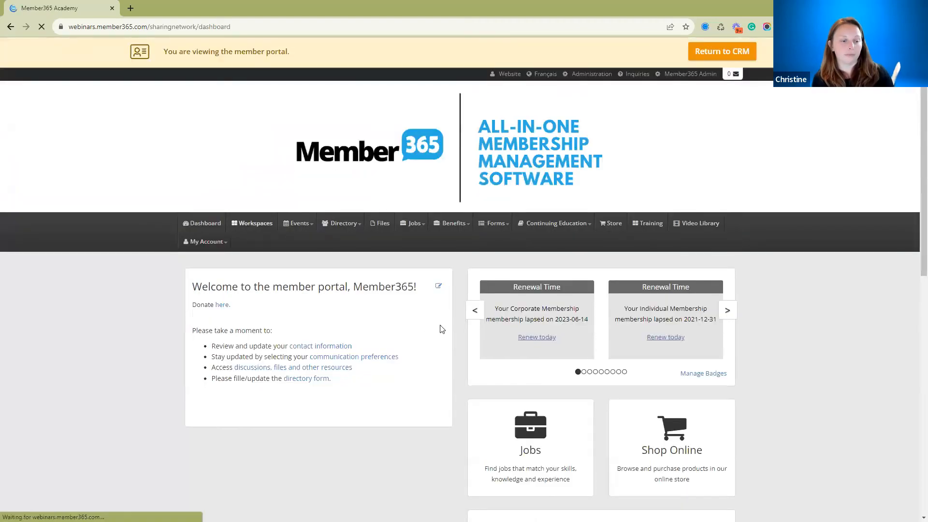
scroll(440, 330, down, 9)
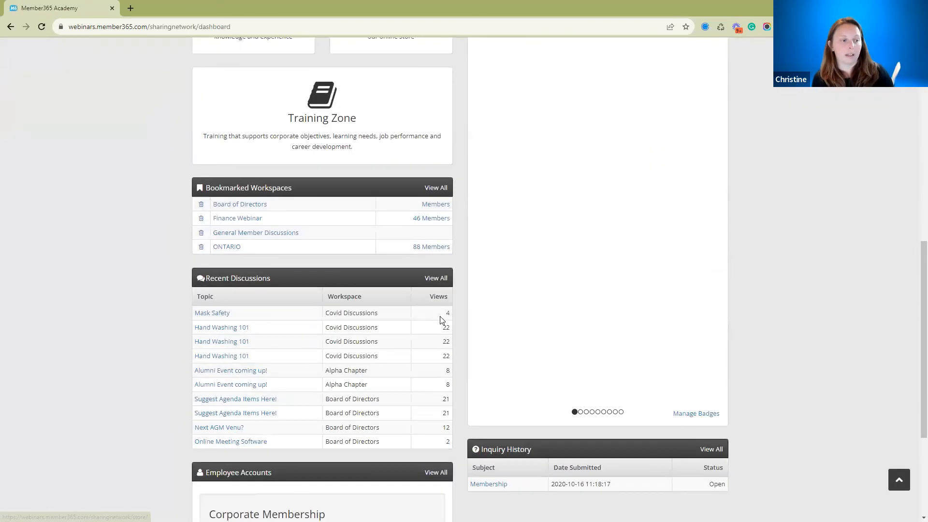
scroll(440, 316, down, 3)
scroll(440, 316, up, 3)
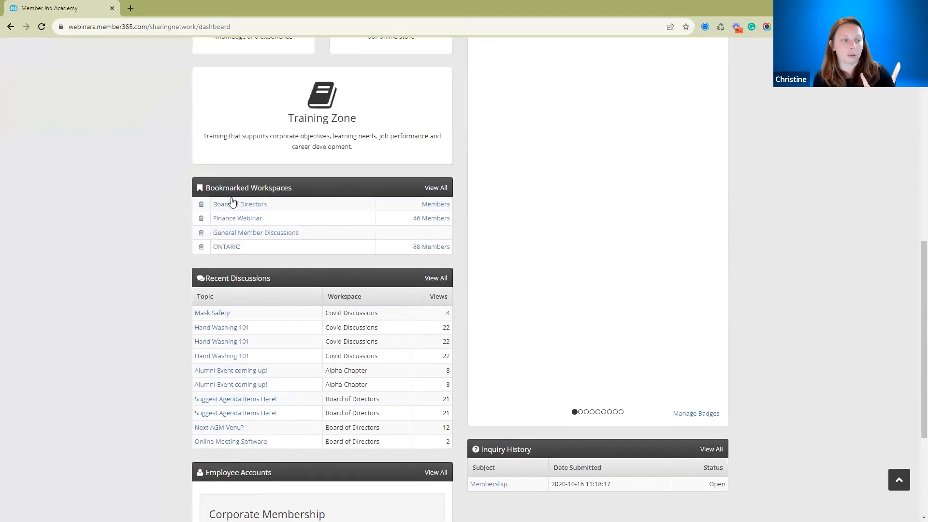
drag(201, 190, 316, 197)
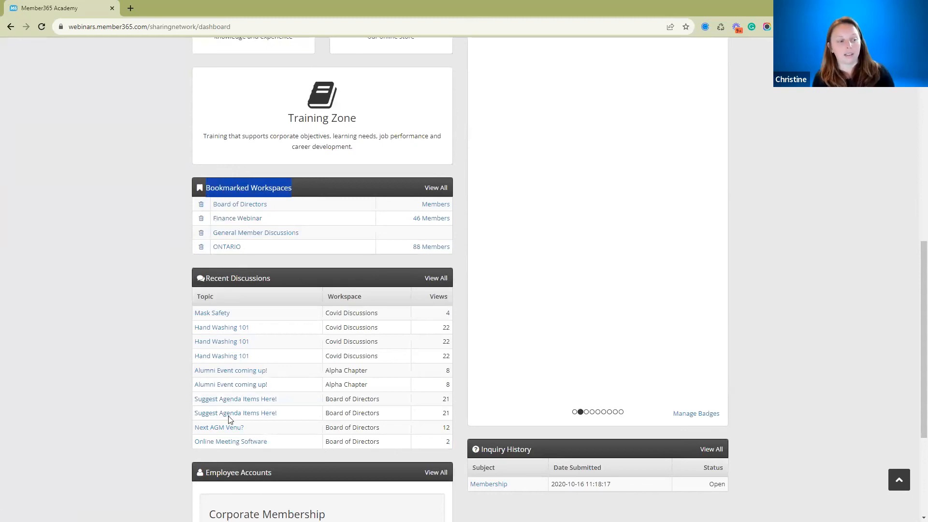
scroll(259, 323, up, 1)
scroll(259, 323, up, 10)
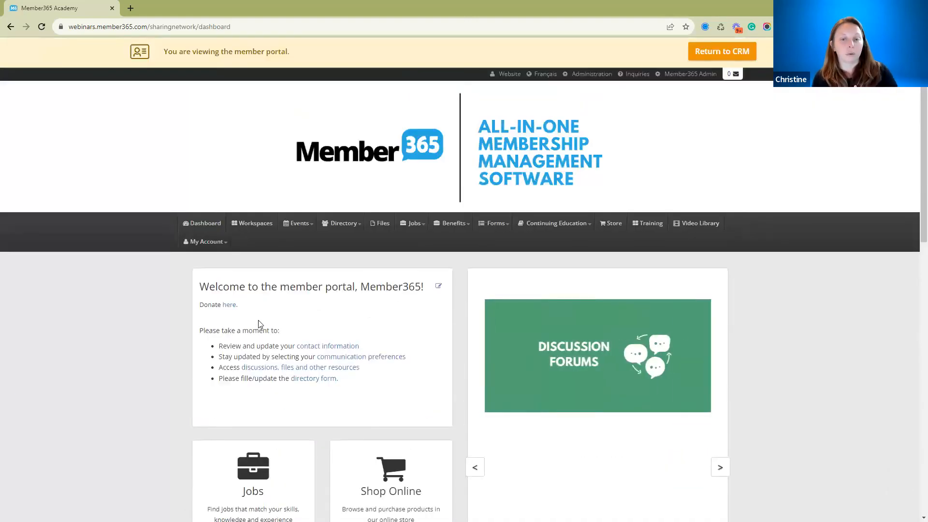
Open the central file library and examine its keyword search, workspace filter and list of files from all workspaces.
click(378, 225)
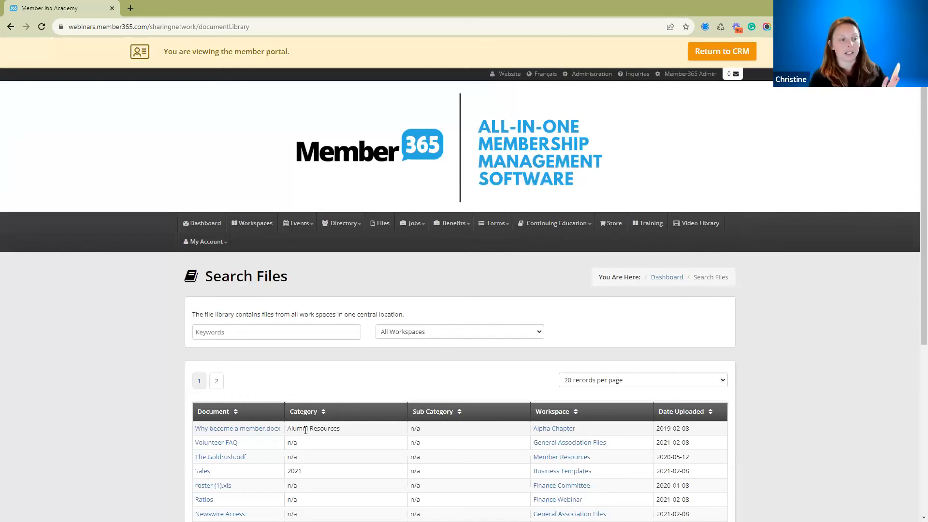
click(206, 332)
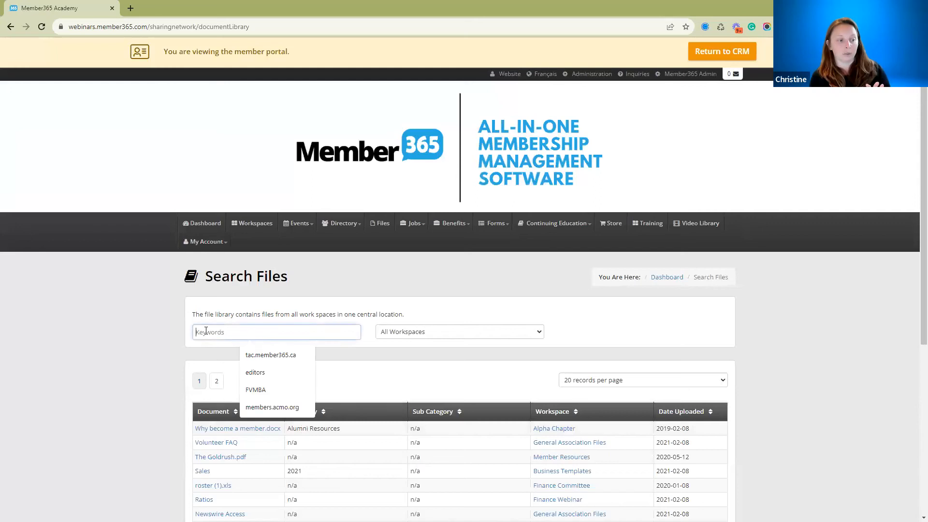
click(400, 332)
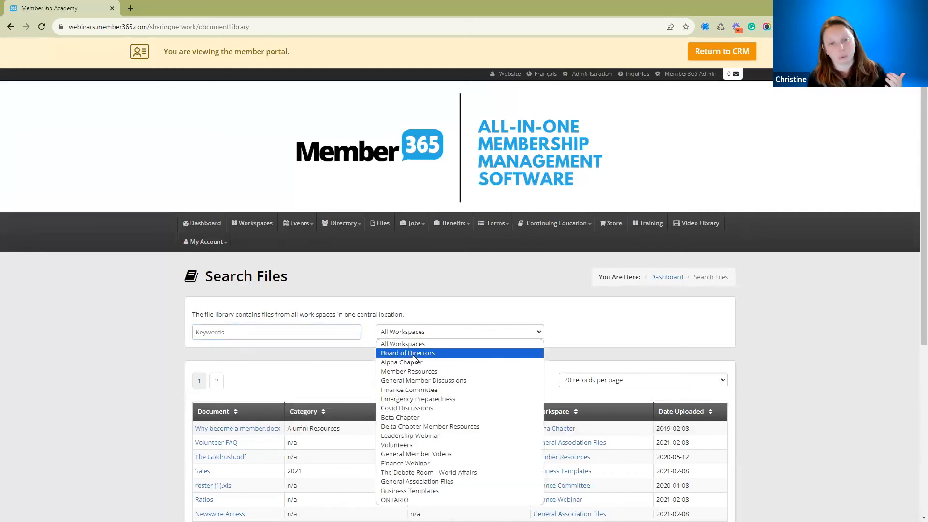
click(308, 333)
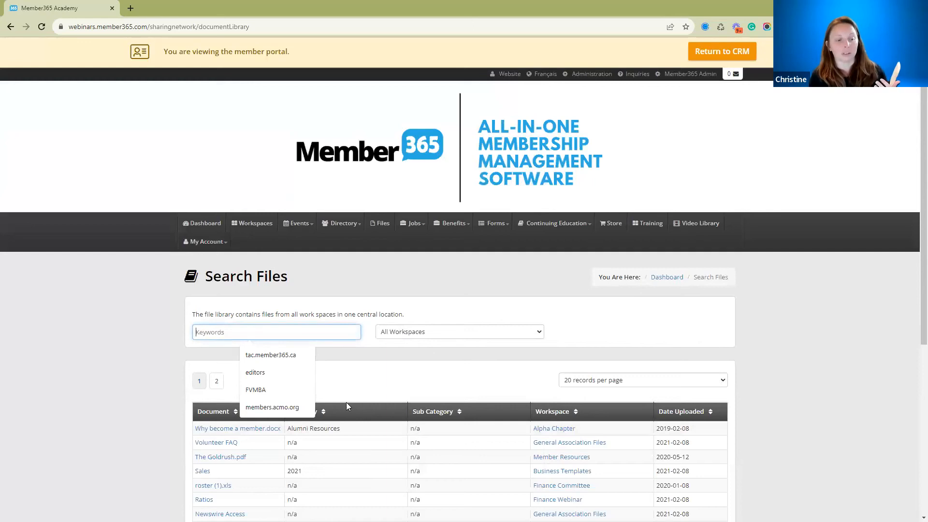
scroll(346, 406, down, 2)
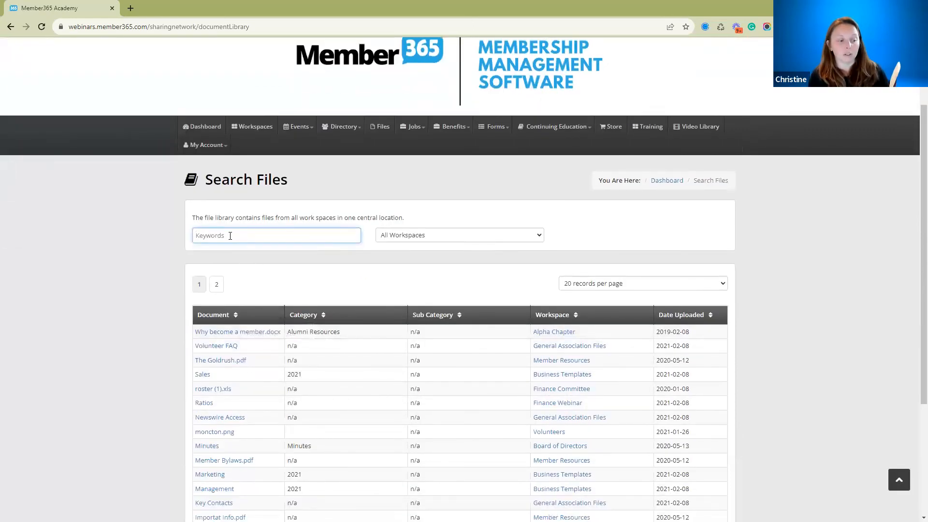
Search the central file library for the keyword "Basic" across all workspaces.
text(BAs)
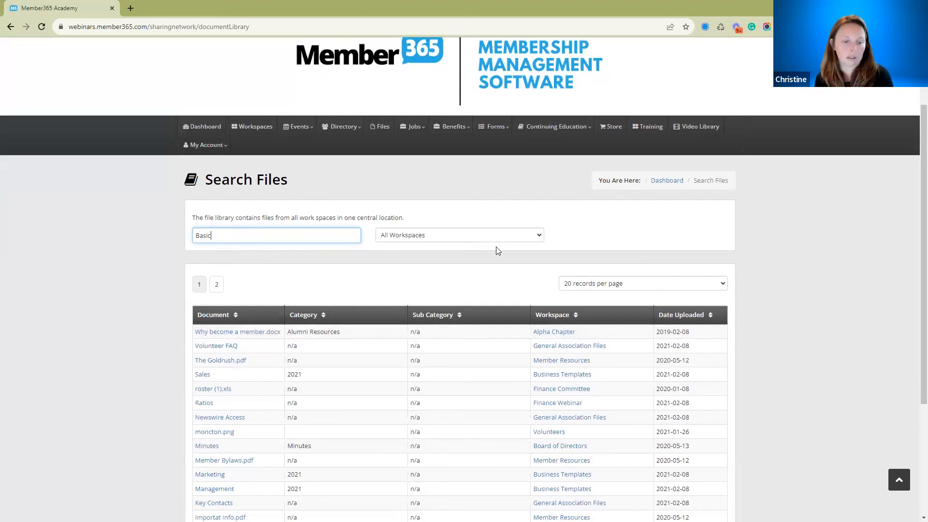
key(Return)
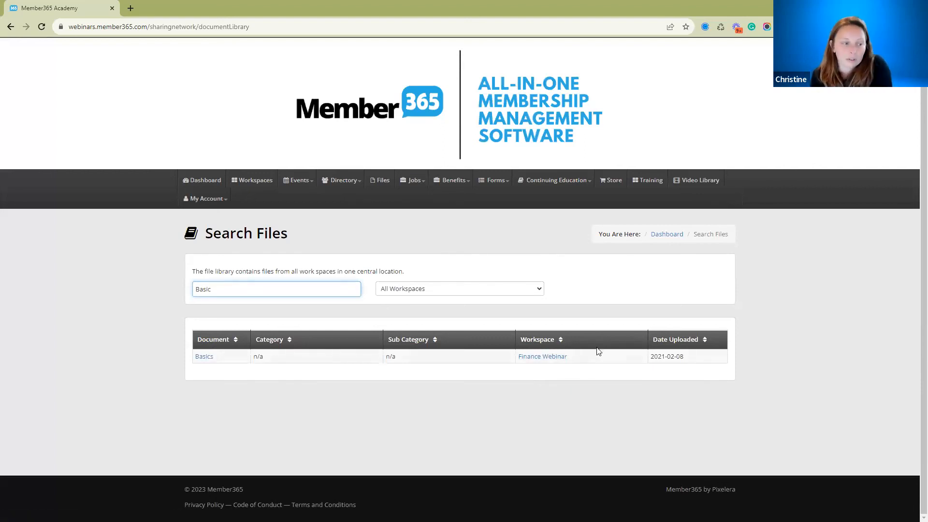
Filter the file library to the Finance Webinar workspace and clear the keyword to list all of that workspace's files.
click(412, 289)
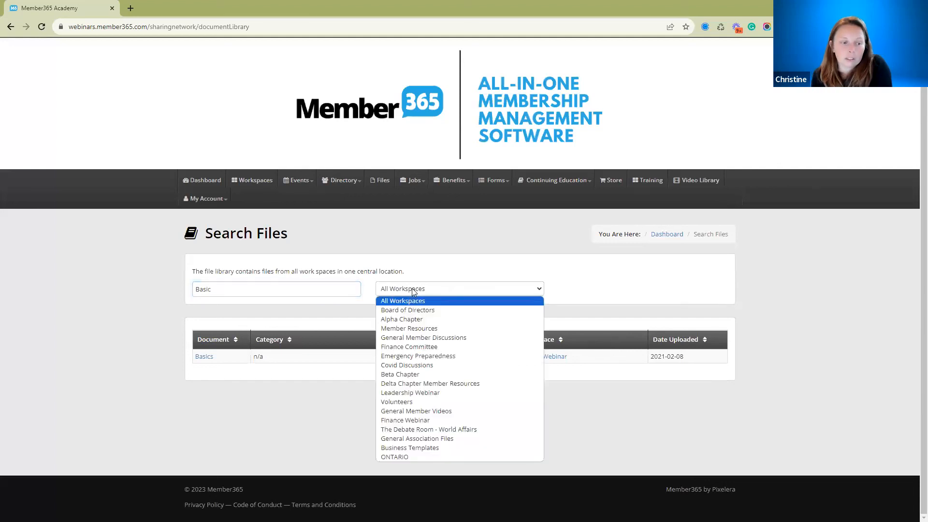
click(390, 420)
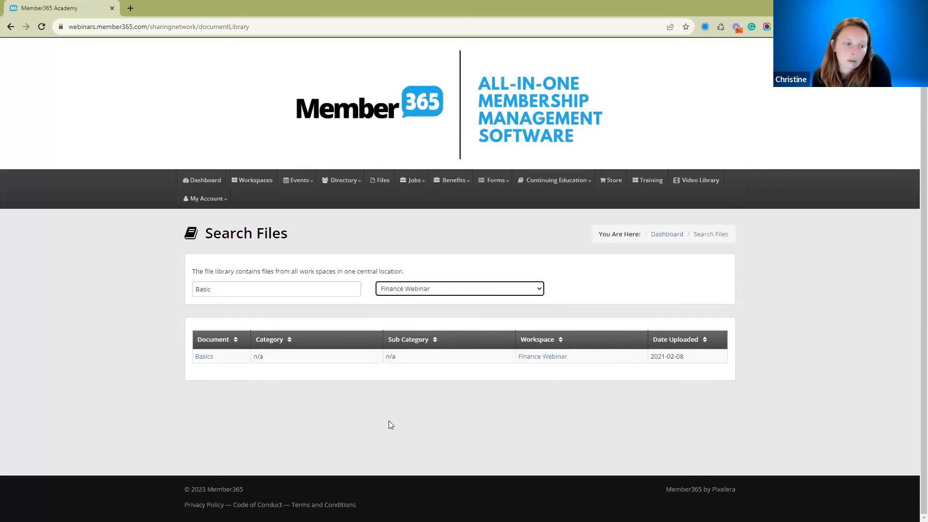
click(256, 292)
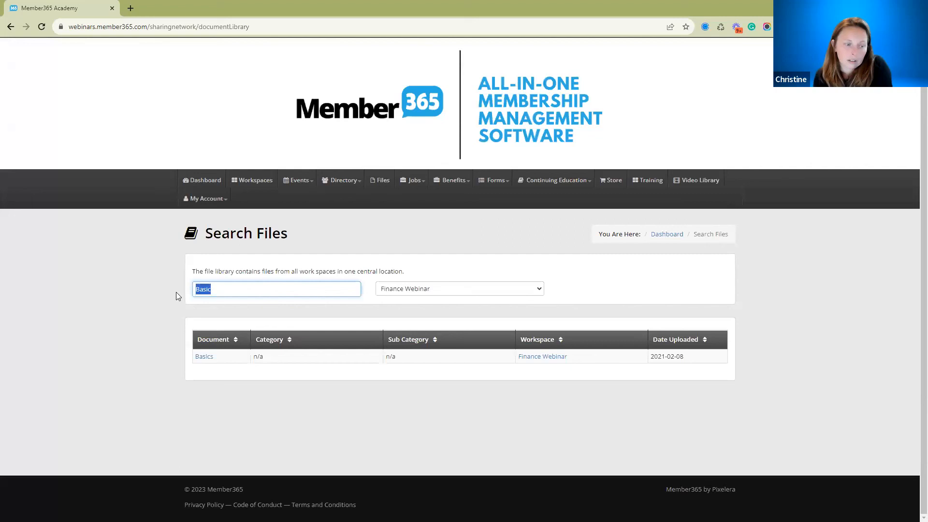
key(BackSpace)
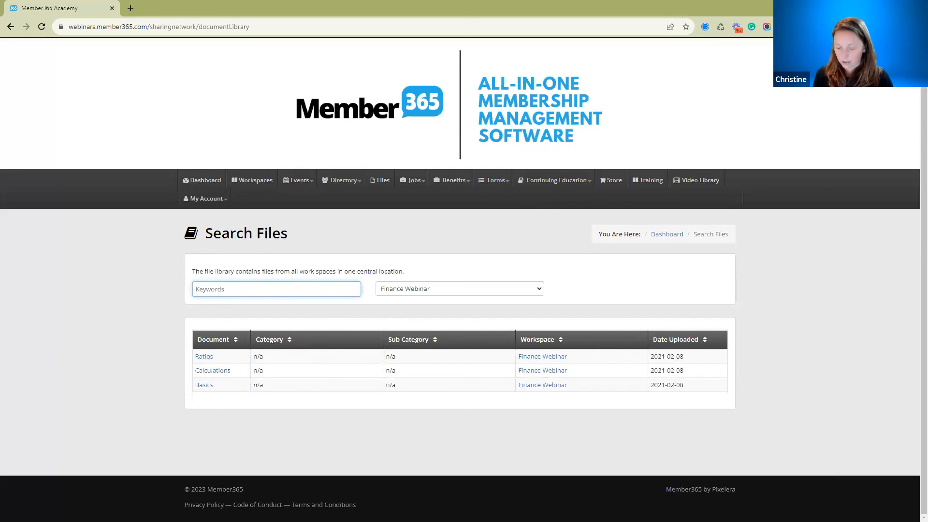
Switch to the full-screen slide presentation and advance to the Best Practices slide.
key(alt+Tab)
key(Right)
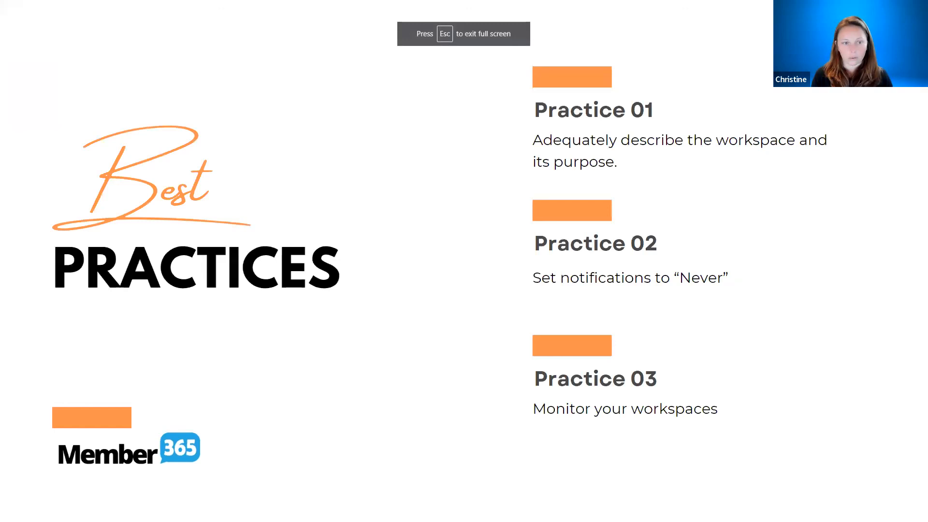